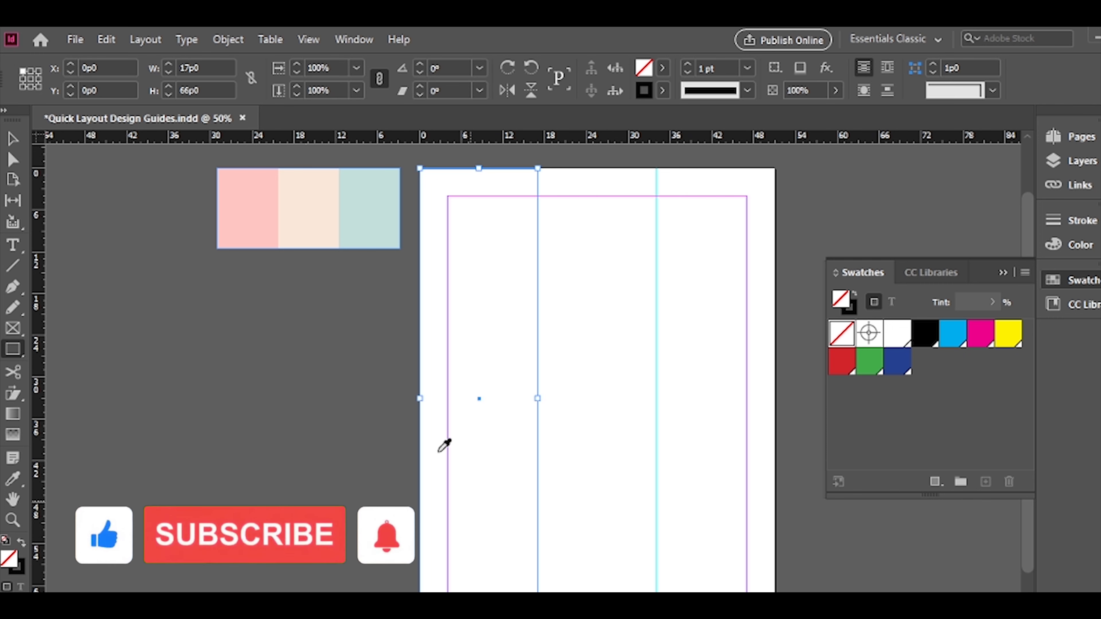
# Duplicate the first column rectangle into the second and third columns, sampling the palette's cream for the second and teal for the third.
pyautogui.click(487, 339)
pyautogui.moveTo(487, 340)
pyautogui.mouseDown()
pyautogui.moveTo(604, 341)
pyautogui.moveTo(604, 362)
pyautogui.mouseUp()
pyautogui.press('i')
pyautogui.click(317, 219)
pyautogui.press('v')
pyautogui.moveTo(610, 313); pyautogui.dragTo(732, 320)
pyautogui.press('i')
pyautogui.click(368, 208)
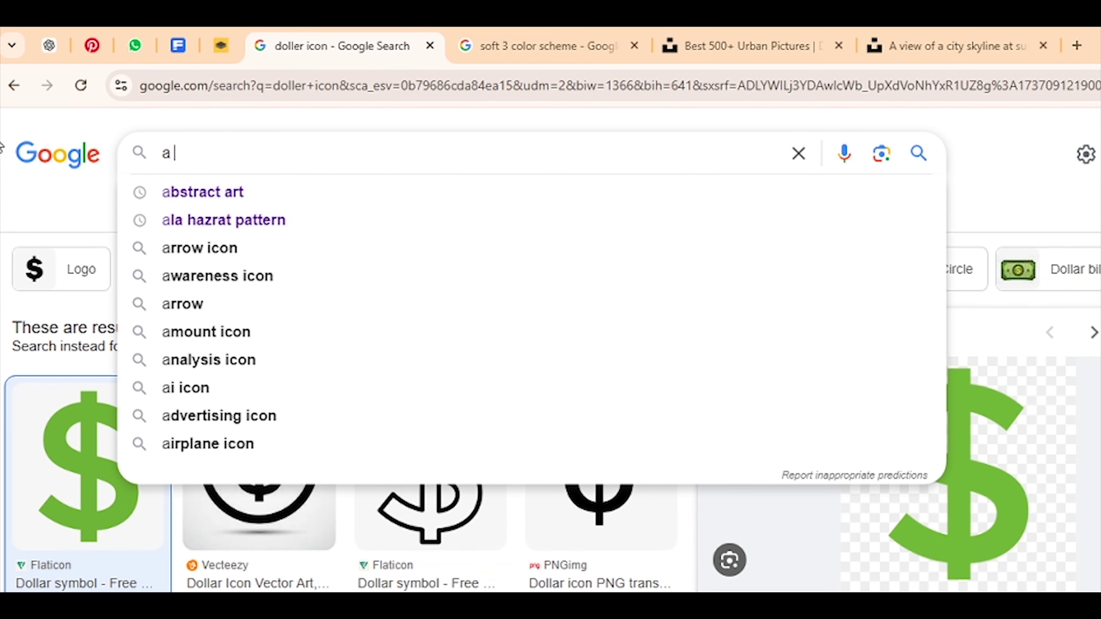
# Search Google Images for "a vector" and copy the dark letter A image from Vecteezy.
pyautogui.write('vector')
pyautogui.press('Return')
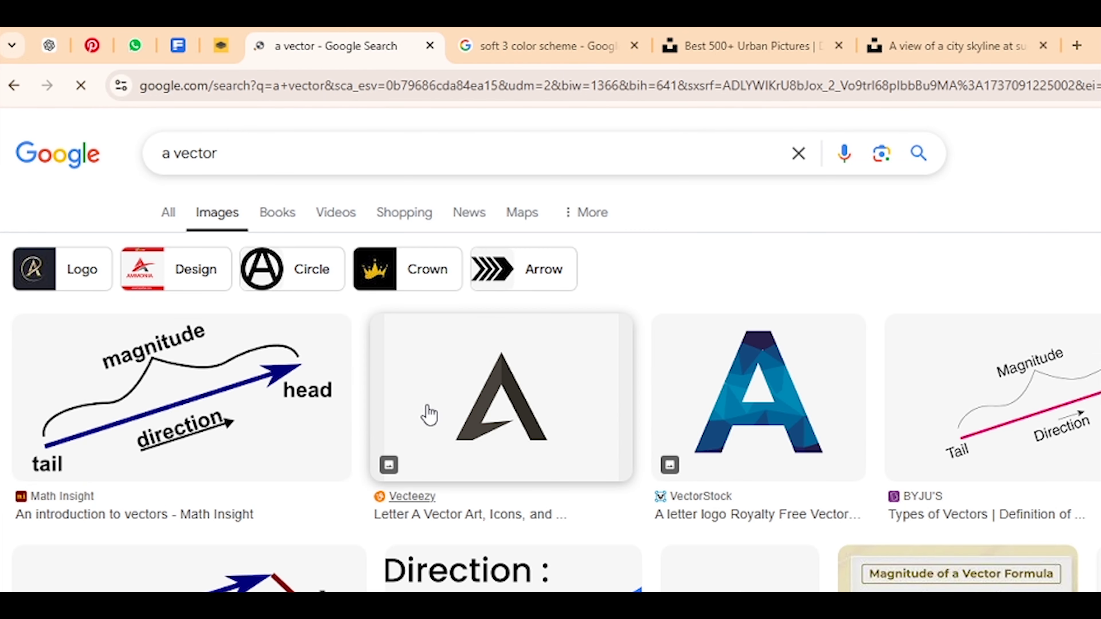
pyautogui.click(560, 428)
pyautogui.hotkey('ctrl', 'c')
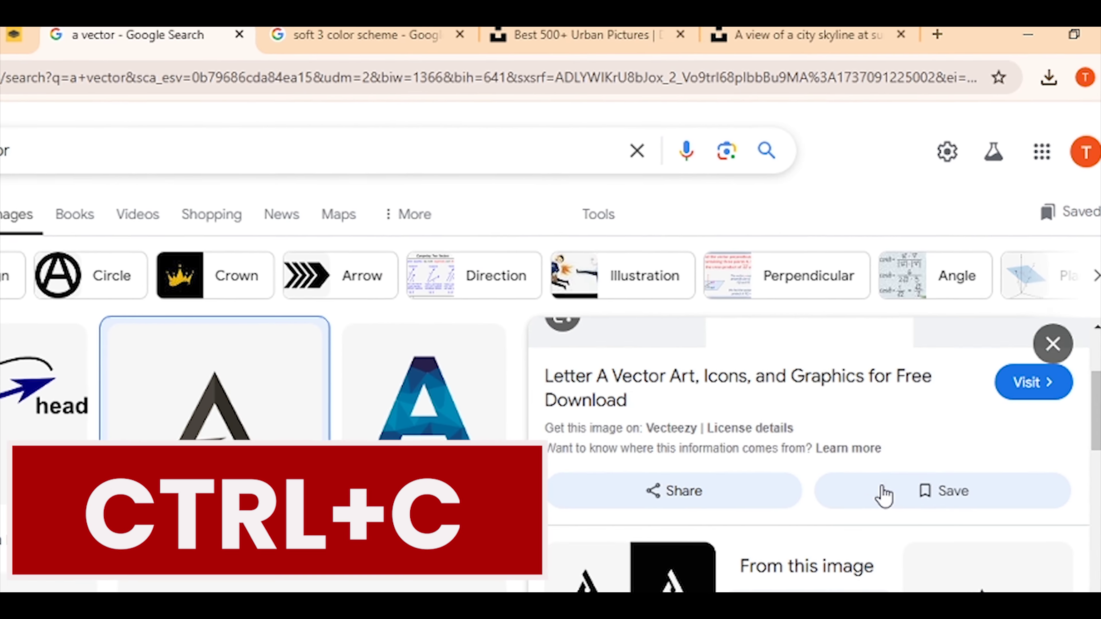
pyautogui.scroll(3, 888, 490)
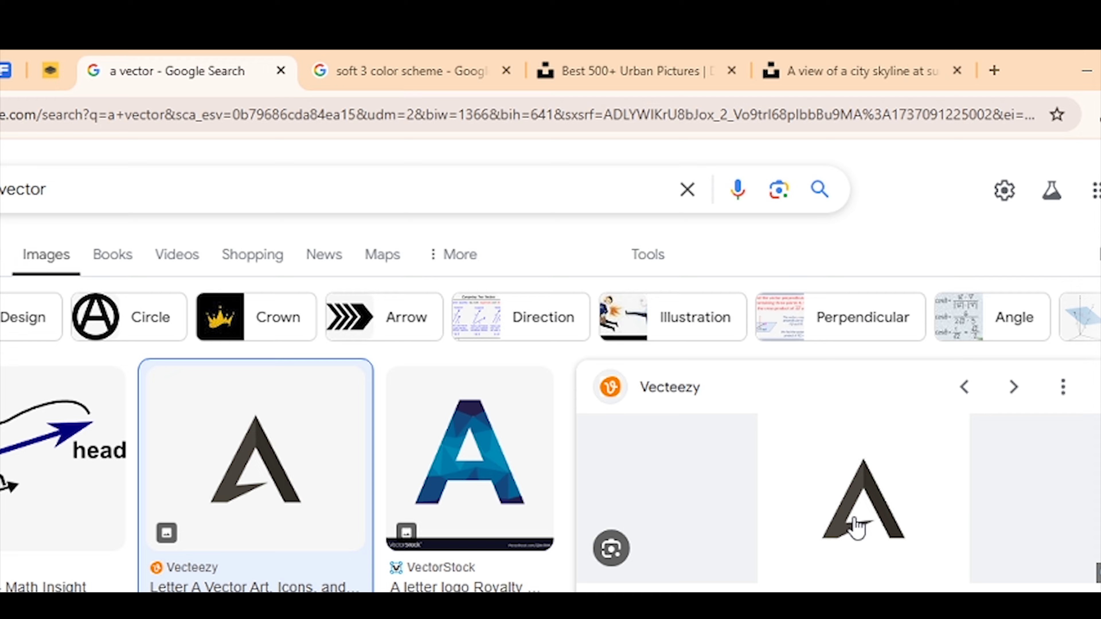
pyautogui.rightClick(856, 526)
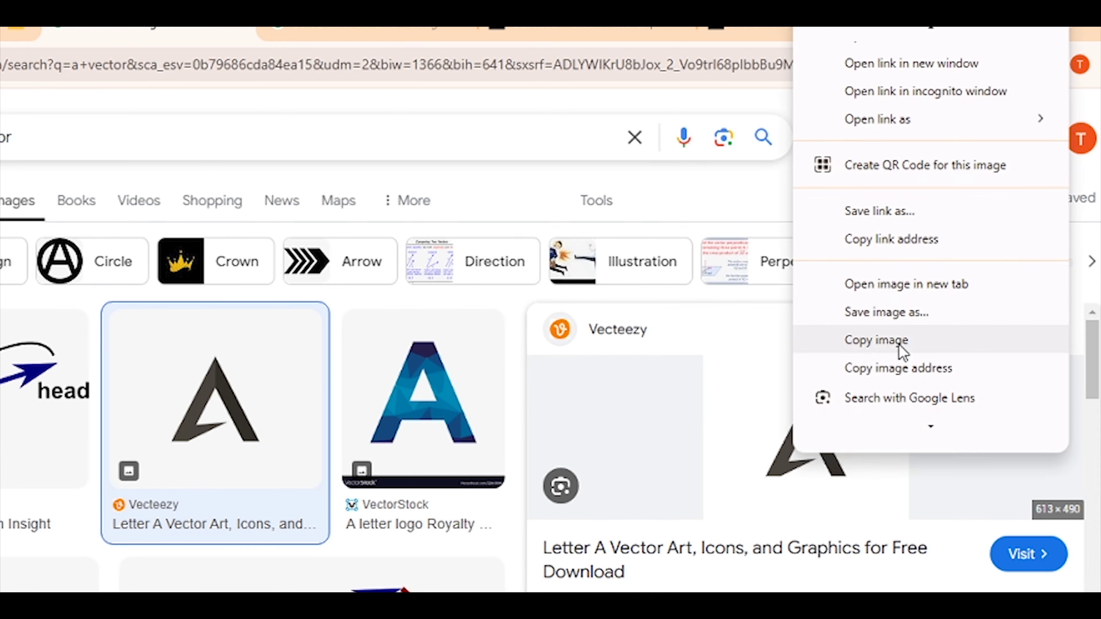
pyautogui.click(959, 398)
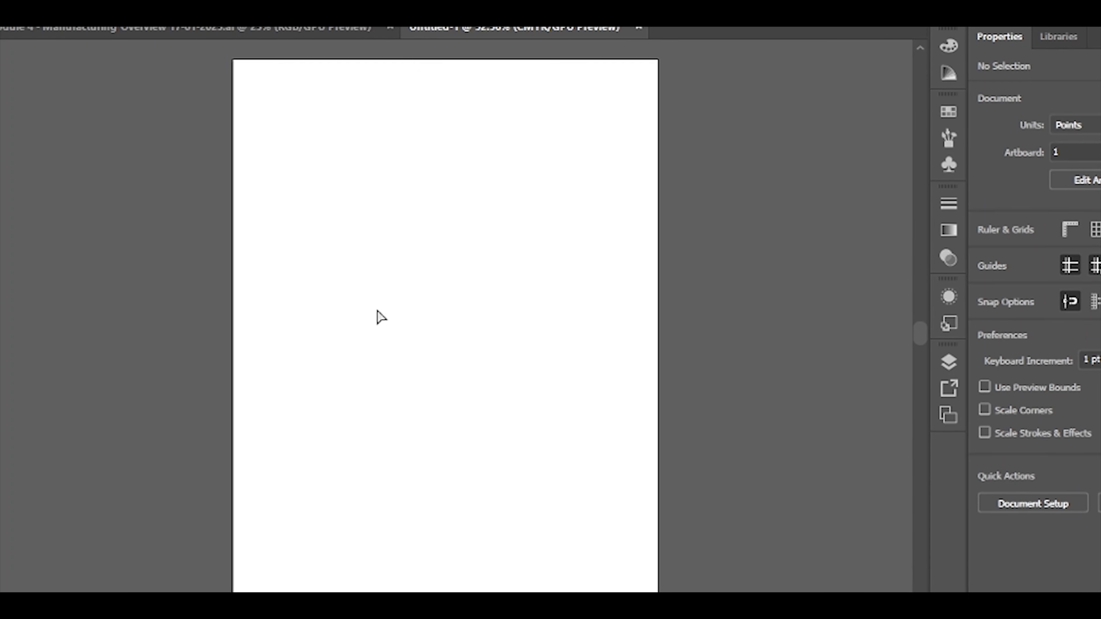
# Switch to Illustrator, paste the copied letter A image onto the artboard and vectorise it with Image Trace.
pyautogui.hotkey('ctrl', 'v')
pyautogui.scroll(1, 435, 403)
pyautogui.scroll(-2, 497, 382)
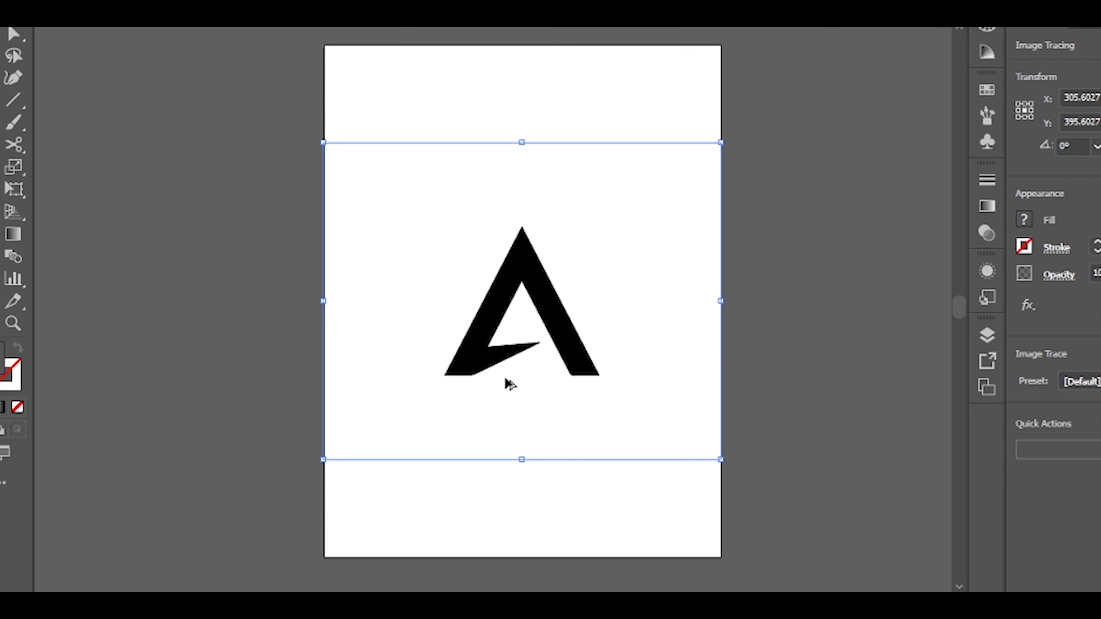
# Ungroup the traced artwork and delete the white background around the letter A.
pyautogui.rightClick(536, 202)
pyautogui.rightClick(610, 288)
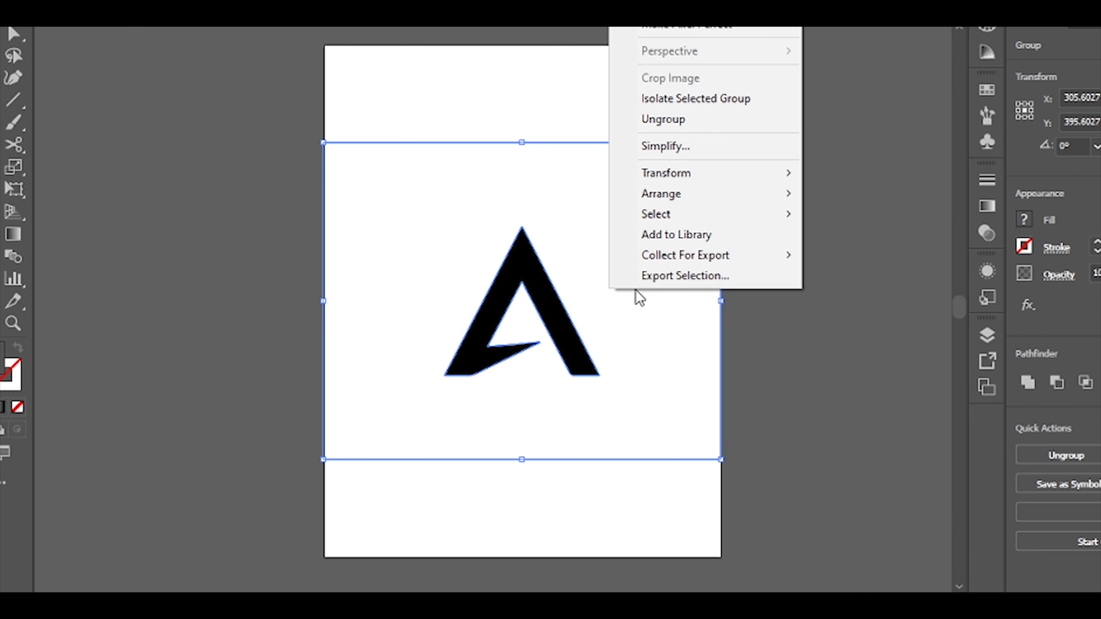
pyautogui.click(663, 119)
pyautogui.click(770, 310)
pyautogui.click(587, 136)
pyautogui.press('Delete')
# Copy the black letter A and paste it into the InDesign layout, moving it to the lower part of the page.
pyautogui.moveTo(337, 177); pyautogui.dragTo(597, 390)
pyautogui.hotkey('ctrl', 'c')
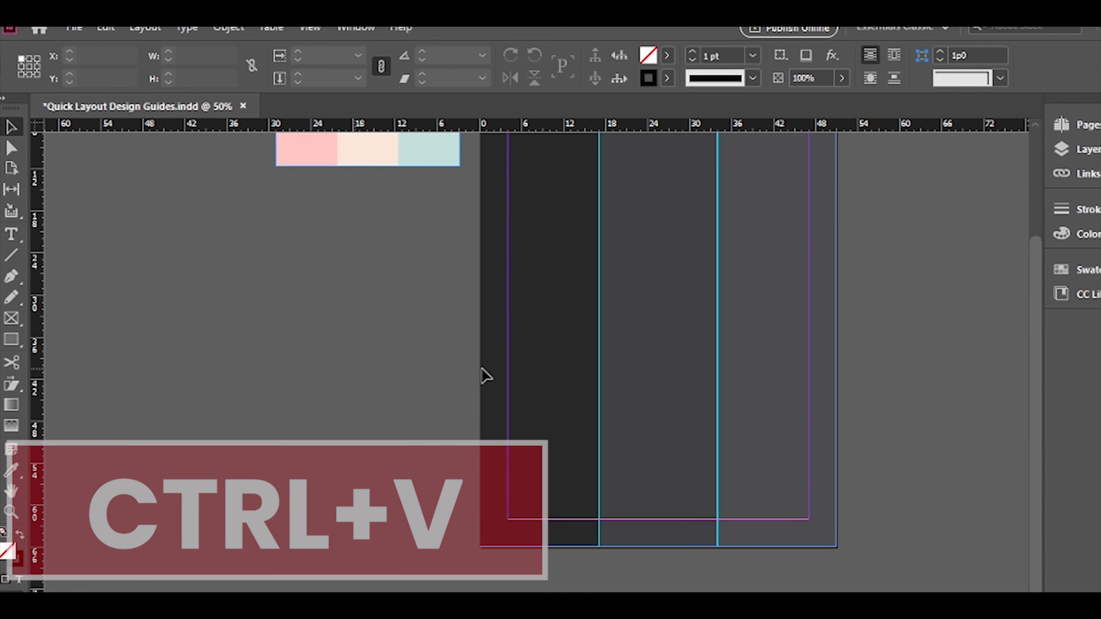
pyautogui.hotkey('ctrl', 'v')
pyautogui.moveTo(601, 444); pyautogui.dragTo(716, 555)
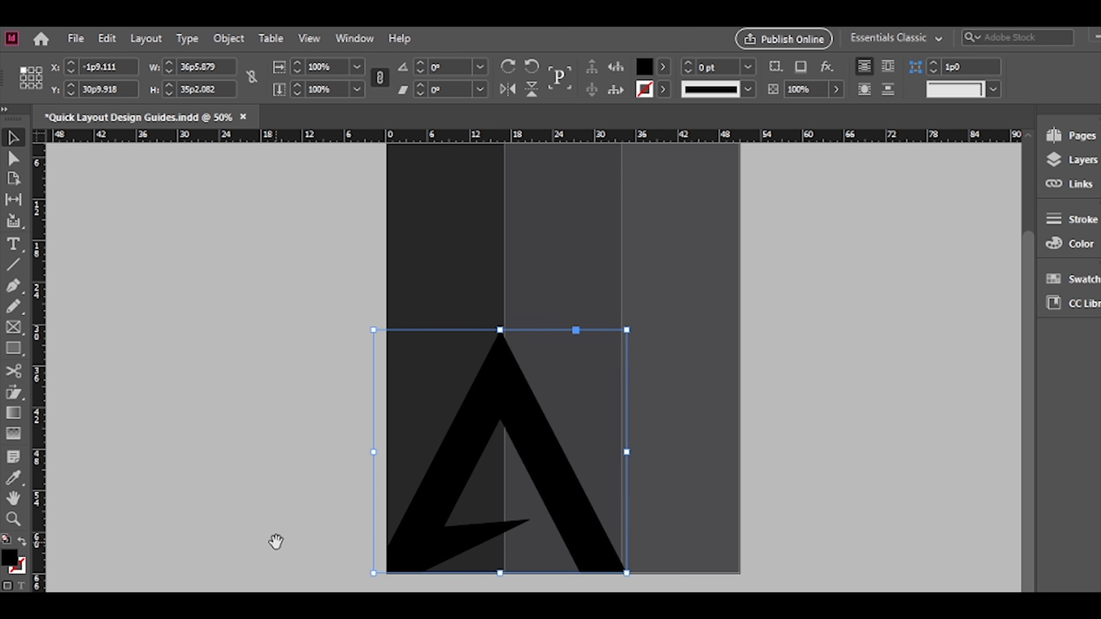
# Enlarge the letter A to about 51p0 wide and move it to about X 4p8.5, Y 24p0.
pyautogui.moveTo(626, 554); pyautogui.dragTo(722, 612)
pyautogui.scroll(2, 614, 533)
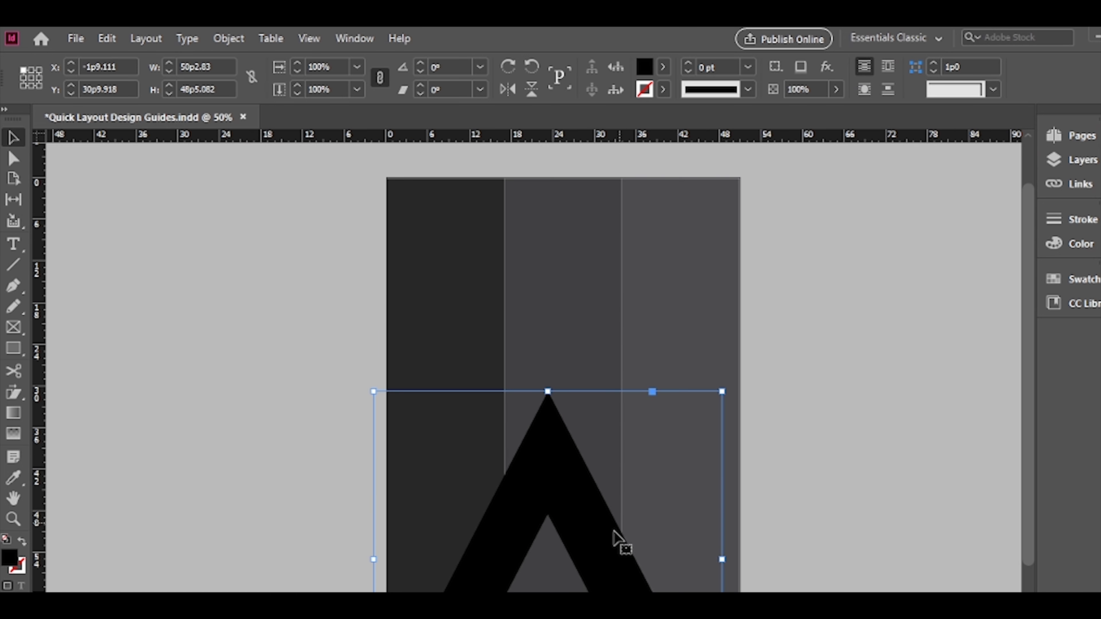
pyautogui.moveTo(620, 557); pyautogui.dragTo(640, 558)
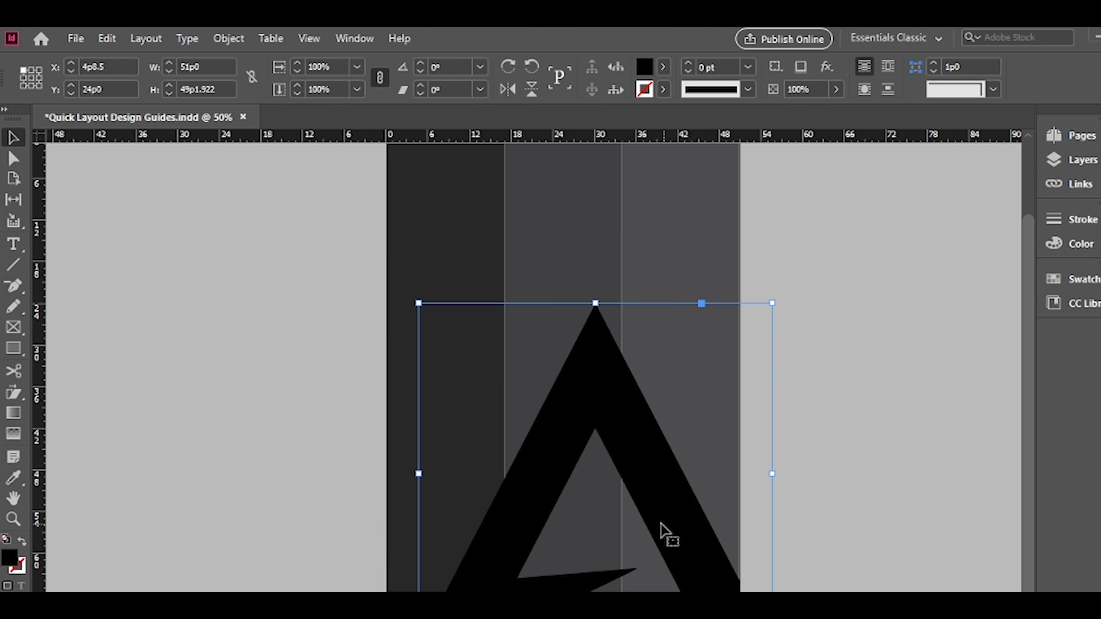
pyautogui.scroll(-1, 675, 499)
# Duplicate the letter A above the original and nudge the copy to about X 0p2.5, Y -8p4.
pyautogui.moveTo(681, 485); pyautogui.dragTo(543, 290)
pyautogui.hotkey('ctrl', '=')
pyautogui.moveTo(695, 481); pyautogui.dragTo(677, 429)
pyautogui.hotkey('shift', 'Right')
pyautogui.hotkey('shift', 'Right')
pyautogui.hotkey('shift', 'Right')
pyautogui.hotkey('shift', 'Right')
pyautogui.hotkey('shift', 'Left')
pyautogui.scroll(3, 696, 536)
pyautogui.hotkey('shift', 'Down')
pyautogui.hotkey('shift', 'Right')
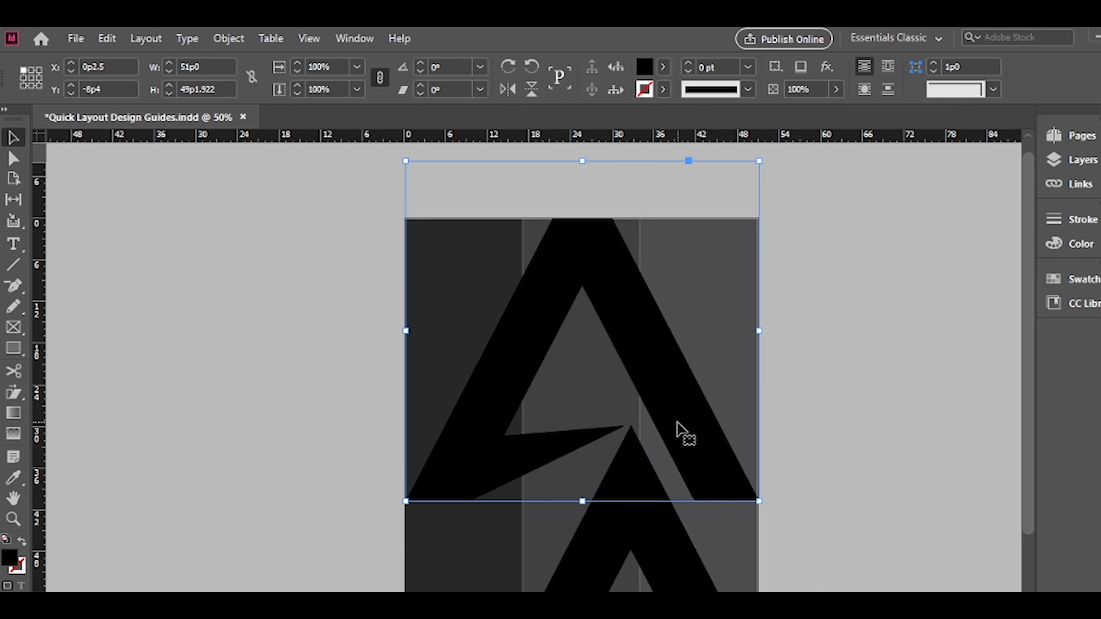
# Enlarge the upper letter A to about 53p10 wide and nudge it to about X -0p11.5, Y -10p10.
pyautogui.moveTo(406, 501); pyautogui.dragTo(386, 519)
pyautogui.hotkey('shift', 'Right')
pyautogui.hotkey('shift', 'Up')
pyautogui.hotkey('shift', 'Up')
pyautogui.hotkey('shift', 'Up')
pyautogui.hotkey('shift', 'Right')
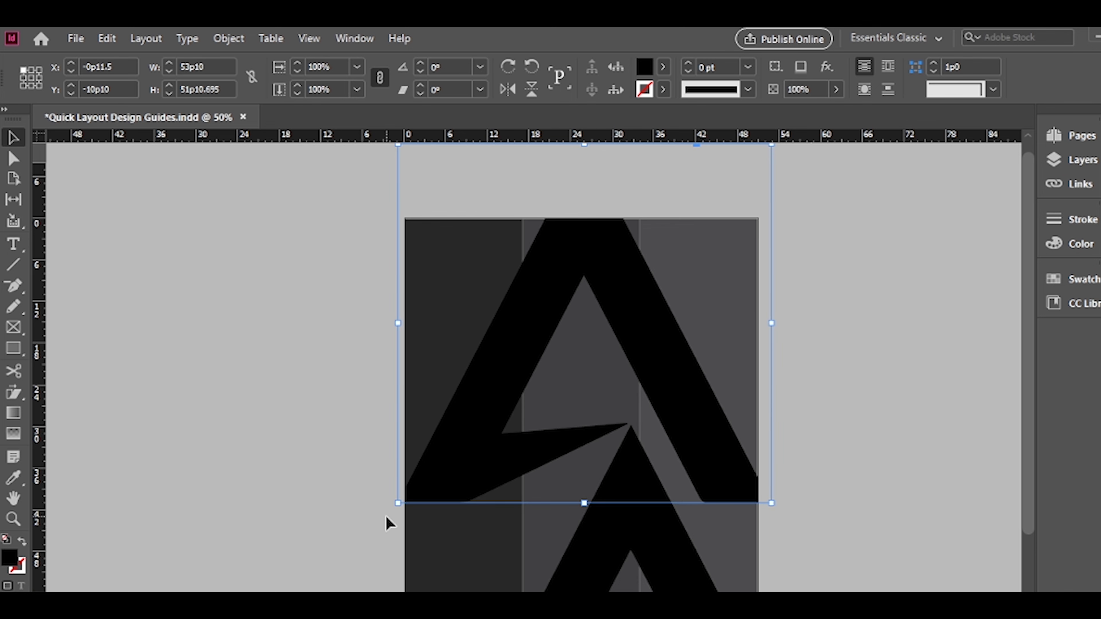
# Move the lower letter A further down and to the right, to about X 12p7.5, Y 43p4.5.
pyautogui.click(834, 439)
pyautogui.scroll(-3, 835, 439)
pyautogui.scroll(2, 834, 439)
pyautogui.scroll(-2, 834, 439)
pyautogui.scroll(1, 798, 557)
pyautogui.scroll(-1, 737, 547)
pyautogui.moveTo(678, 440); pyautogui.dragTo(690, 521)
pyautogui.hotkey('shift', 'Right')
# Move the upper letter A to about X 4p8, Y 2p10 so its crossbar tip meets the lower letter's apex.
pyautogui.moveTo(718, 333); pyautogui.dragTo(743, 410)
pyautogui.hotkey('shift', 'Right')
pyautogui.hotkey('shift', 'Left')
pyautogui.hotkey('shift', 'Down')
pyautogui.hotkey('shift', 'Down')
pyautogui.press('Down')
pyautogui.press('Down')
pyautogui.hotkey('shift', 'Right')
pyautogui.hotkey('shift', 'Down')
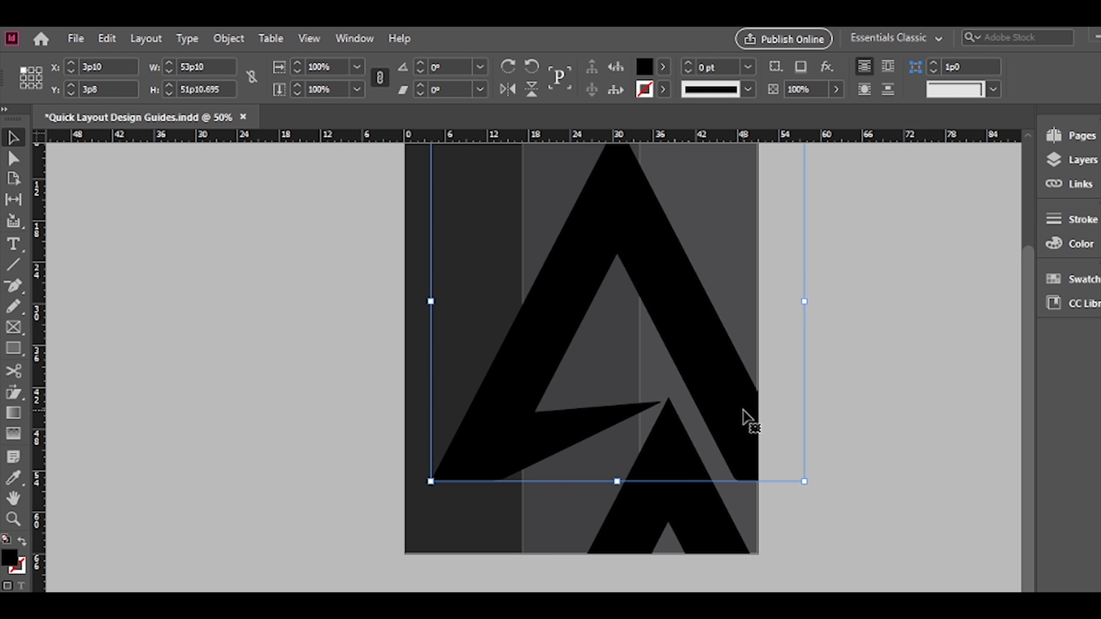
pyautogui.hotkey('shift', 'Right')
pyautogui.hotkey('shift', 'Up')
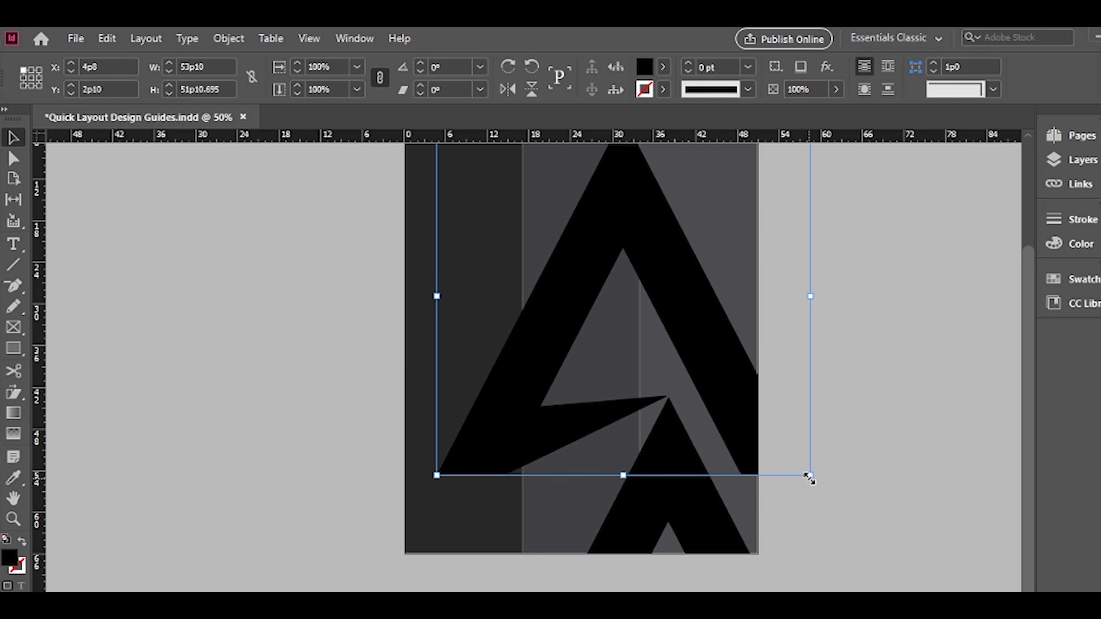
pyautogui.click(843, 550)
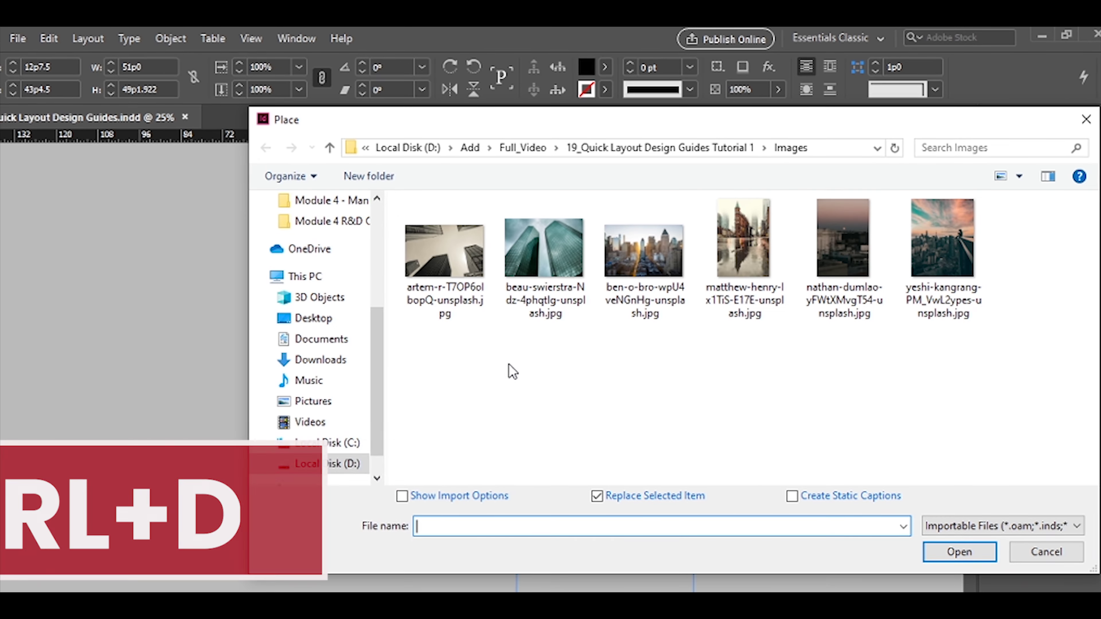
# Place the skyline photo ben-o-bro-wpU4veNGnHg-unsplash.jpg inside the lower letter A and move it over the letter shape.
pyautogui.click(646, 238)
pyautogui.doubleClick(647, 238)
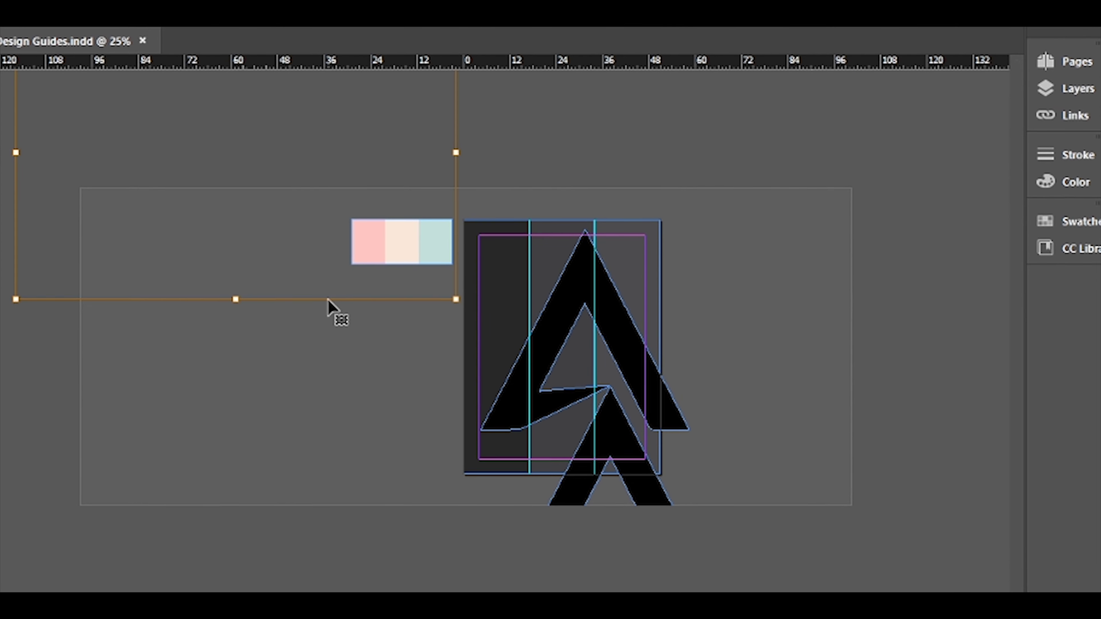
pyautogui.moveTo(331, 307); pyautogui.dragTo(680, 533)
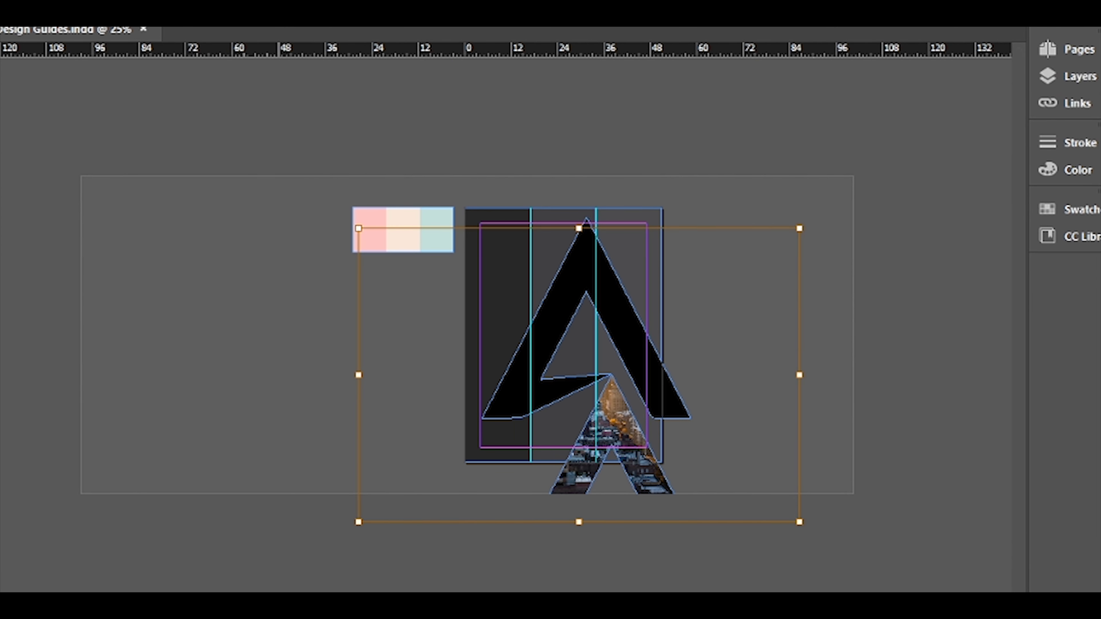
# Scale the placed photo down to about 15% and position its central tower in the lower letter A's apex.
pyautogui.moveTo(799, 522); pyautogui.dragTo(622, 404)
pyautogui.moveTo(437, 403); pyautogui.dragTo(561, 505)
pyautogui.hotkey('ctrl', '=')
pyautogui.moveTo(999, 491); pyautogui.dragTo(685, 405)
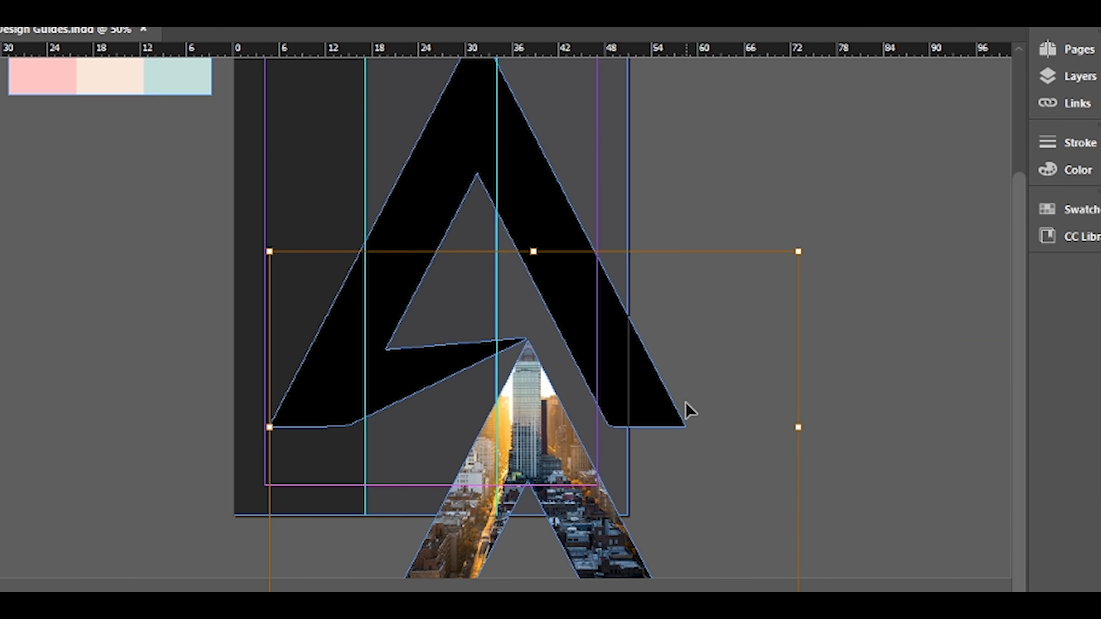
pyautogui.hotkey('shift', 'Down')
pyautogui.hotkey('shift', 'Down')
pyautogui.hotkey('shift', 'Down')
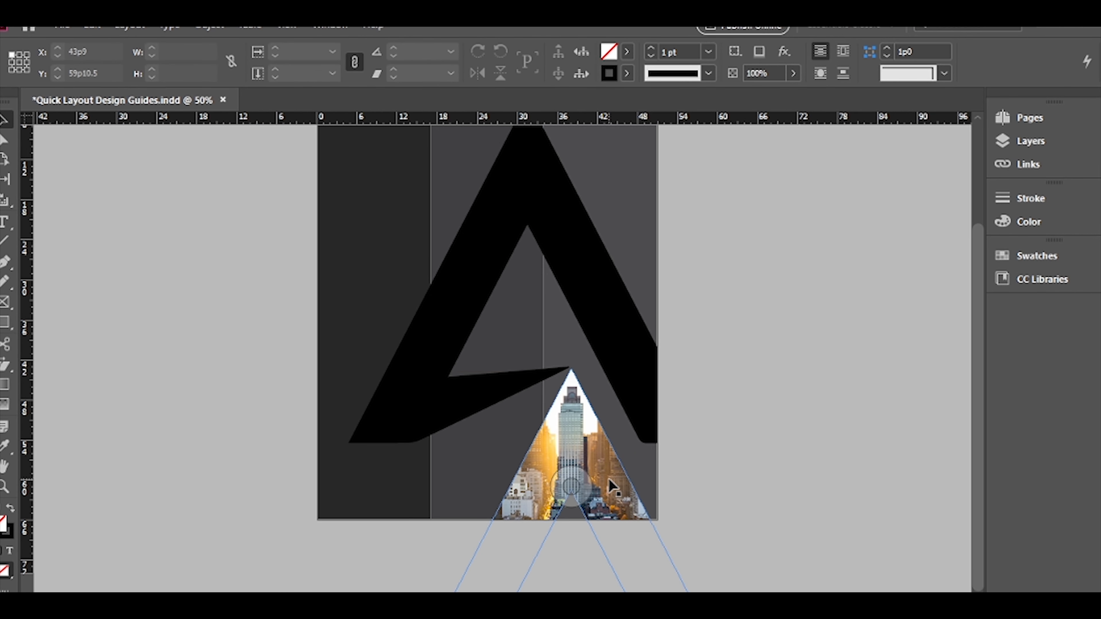
# Copy the skyline photo from the lower letter A and paste it inside the upper letter A.
pyautogui.click(610, 485)
pyautogui.hotkey('ctrl', 'c')
pyautogui.doubleClick(609, 479)
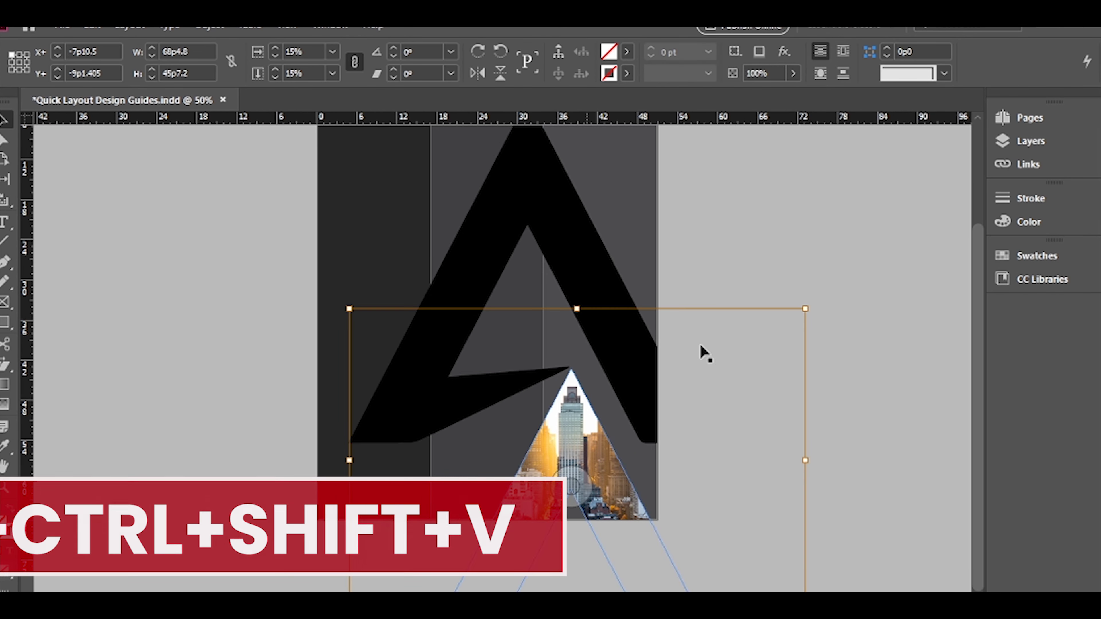
pyautogui.click(596, 308)
pyautogui.hotkey('ctrl', 'alt', 'shift', 'v')
# Shift the photo inside the upper letter A upward toward the letter's apex.
pyautogui.doubleClick(443, 395)
pyautogui.hotkey('shift', 'Up')
pyautogui.hotkey('shift', 'Up')
pyautogui.hotkey('shift', 'Up')
pyautogui.hotkey('shift', 'Up')
pyautogui.hotkey('shift', 'Up')
pyautogui.hotkey('shift', 'Up')
pyautogui.hotkey('shift', 'Up')
pyautogui.hotkey('shift', 'Up')
pyautogui.hotkey('shift', 'Up')
pyautogui.hotkey('shift', 'Up')
pyautogui.hotkey('shift', 'Up')
pyautogui.hotkey('shift', 'Up')
pyautogui.hotkey('shift', 'Up')
pyautogui.hotkey('shift', 'Up')
pyautogui.hotkey('shift', 'Up')
pyautogui.hotkey('shift', 'Up')
pyautogui.hotkey('shift', 'Up')
pyautogui.hotkey('shift', 'Up')
pyautogui.hotkey('shift', 'Up')
pyautogui.hotkey('shift', 'Up')
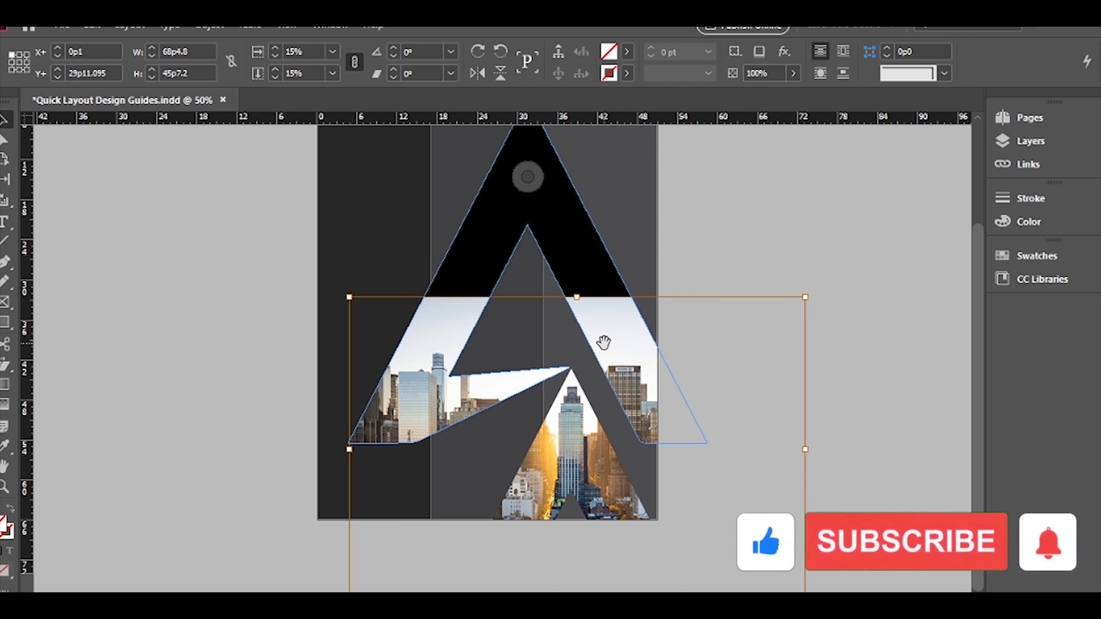
# Enlarge the photo inside the upper letter A slightly and nudge it left so it fills the letter.
pyautogui.click(275, 48)
pyautogui.click(275, 48)
pyautogui.hotkey('shift', 'Left')
pyautogui.hotkey('shift', 'Left')
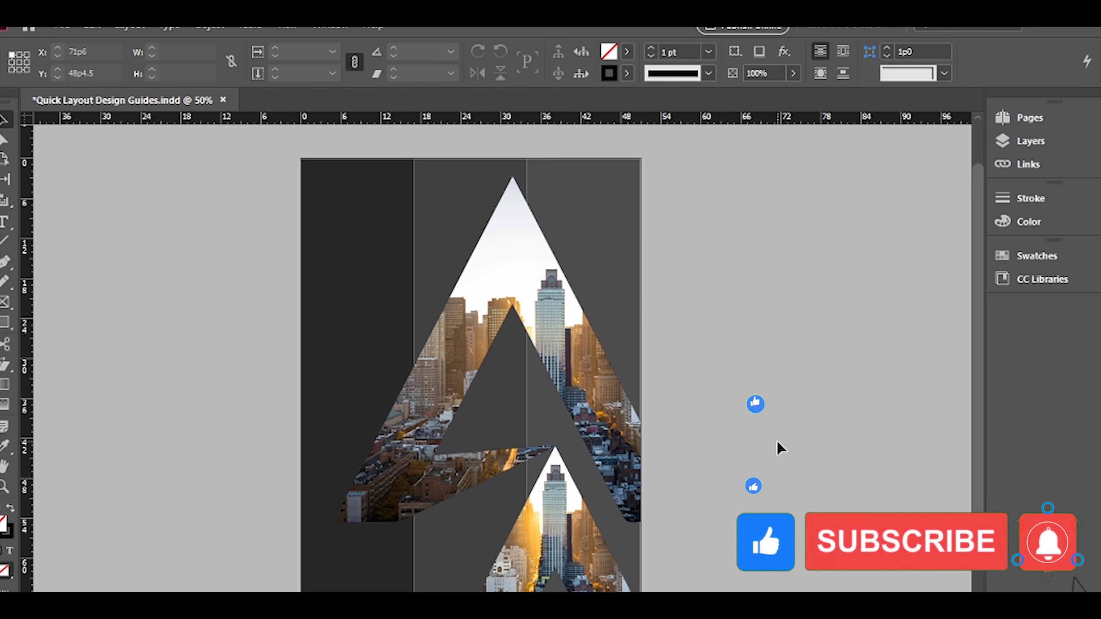
pyautogui.scroll(-2, 779, 448)
pyautogui.scroll(2, 779, 448)
pyautogui.scroll(-1, 779, 448)
# Outline the upper letter A with a black 2 pt stroke.
pyautogui.click(560, 271)
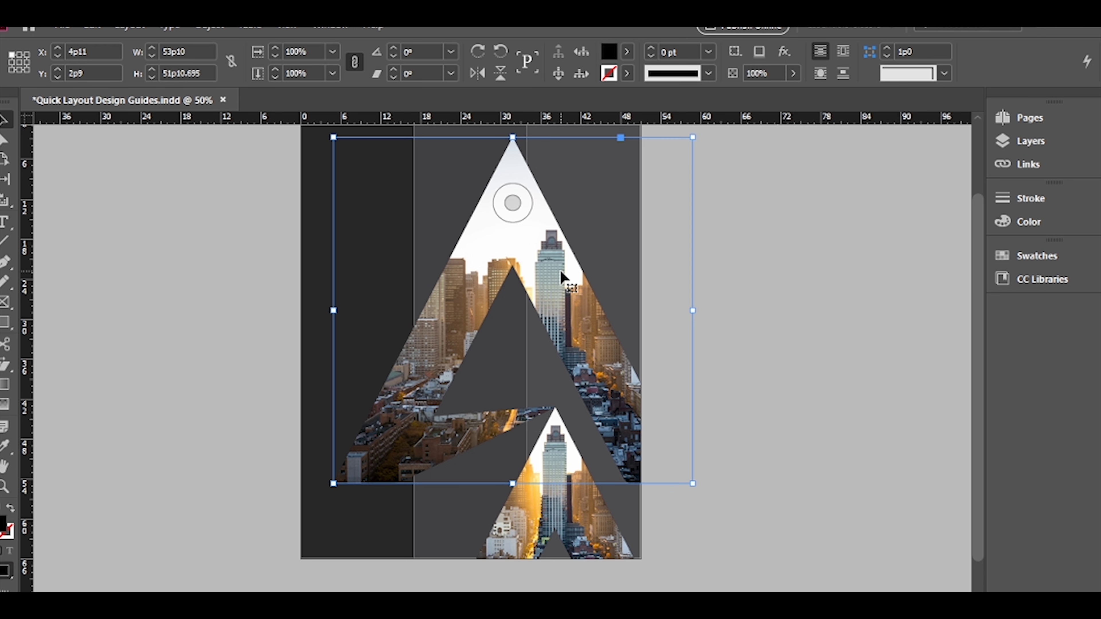
pyautogui.click(1036, 257)
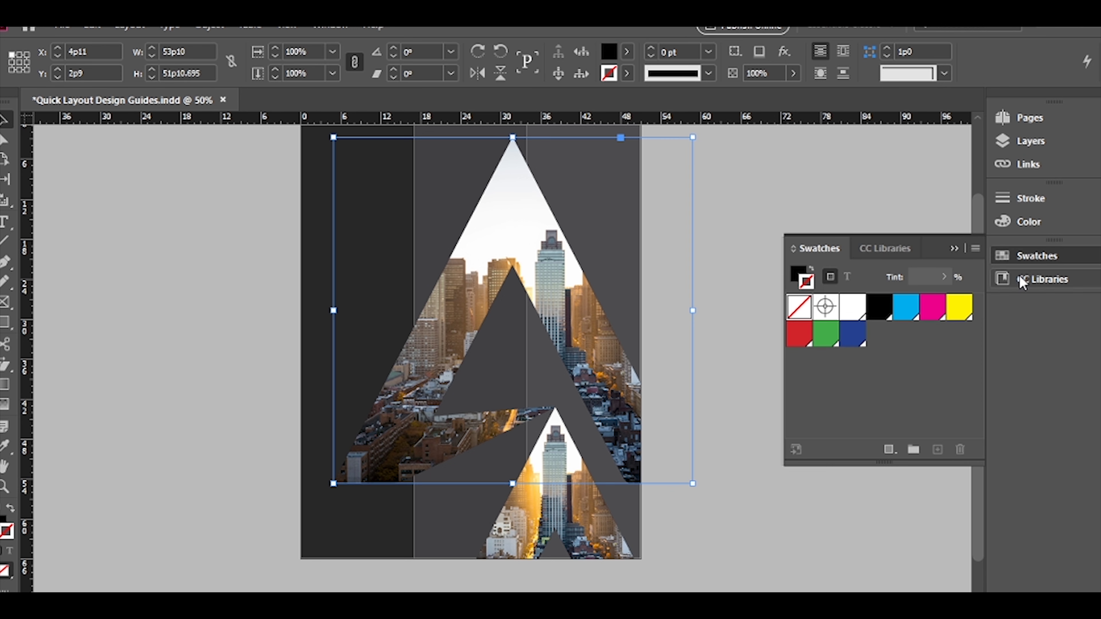
pyautogui.click(886, 313)
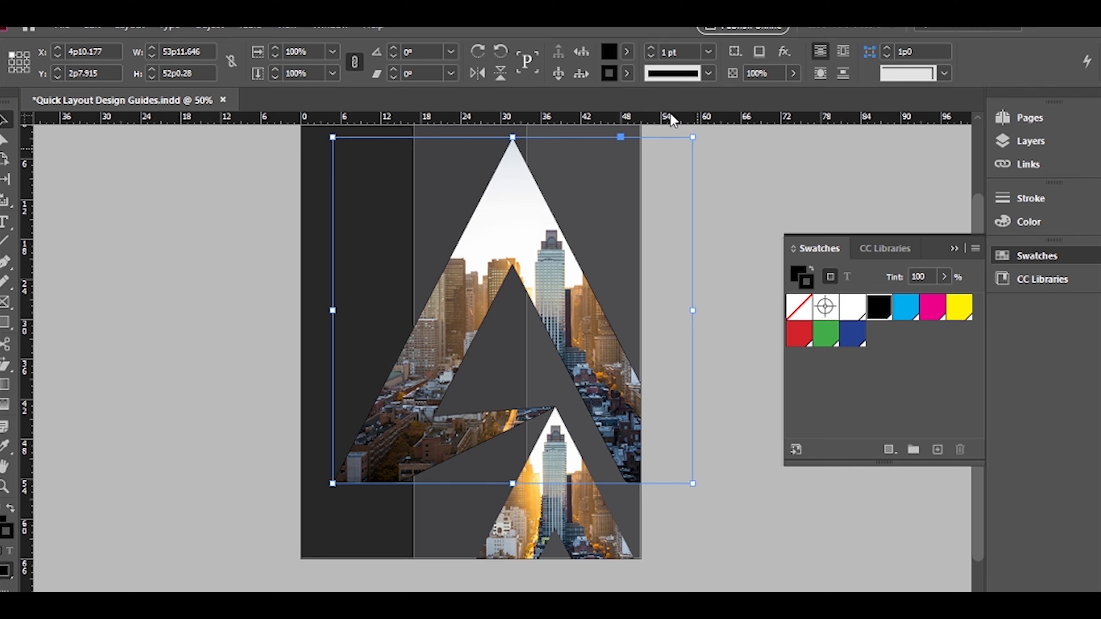
pyautogui.click(720, 239)
pyautogui.scroll(-1, 767, 221)
# Outline the lower letter A with a black stroke matching the upper letter's weight.
pyautogui.click(650, 442)
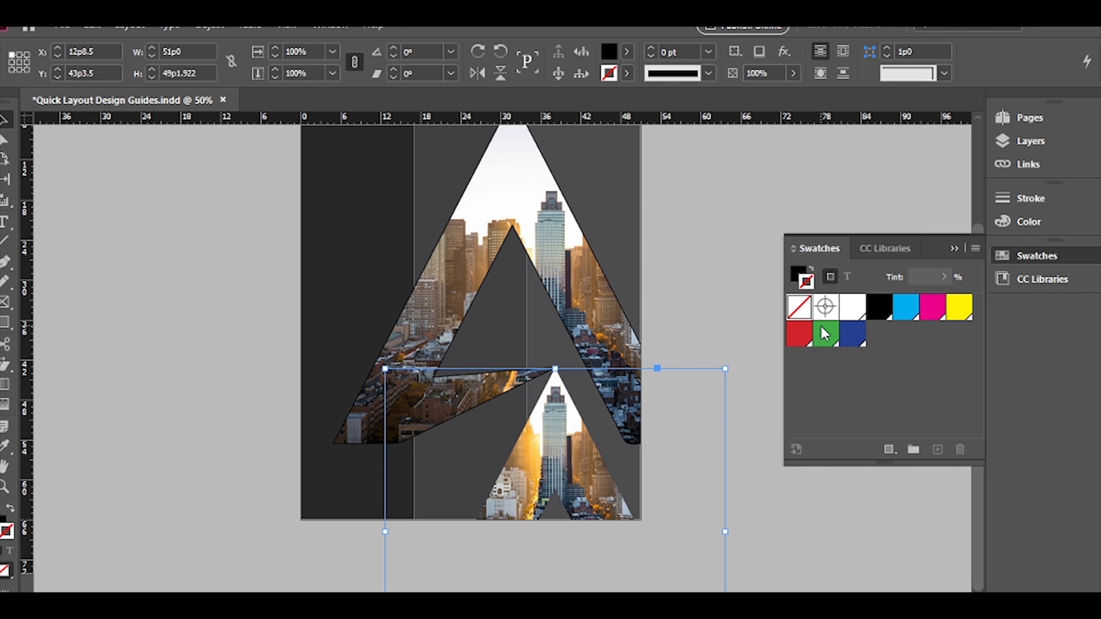
pyautogui.click(608, 292)
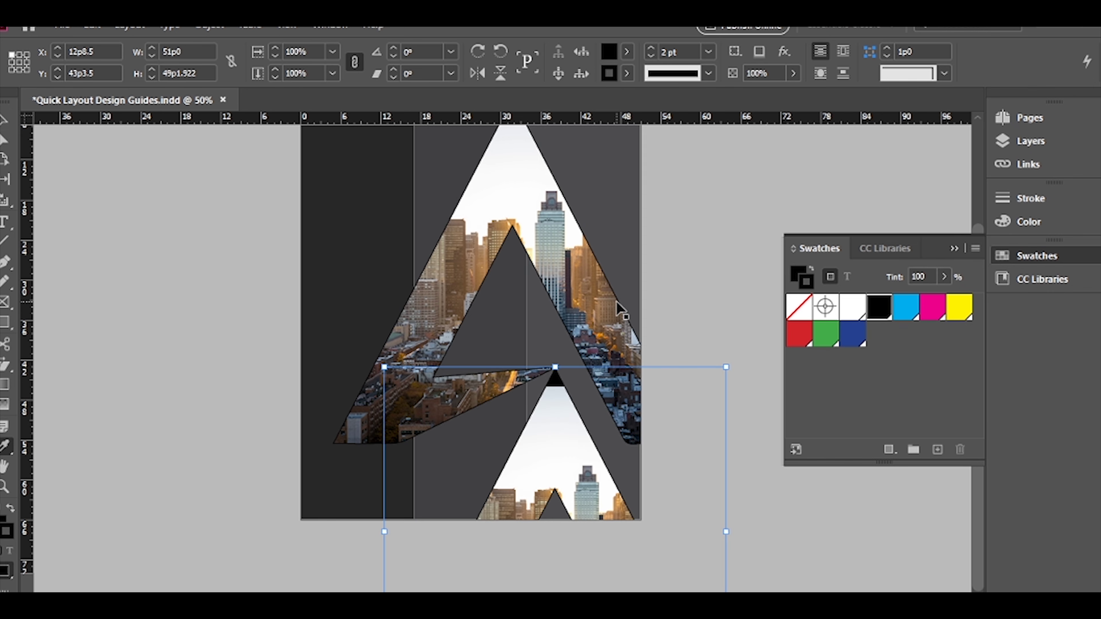
pyautogui.hotkey('ctrl', 'z')
pyautogui.press('v')
pyautogui.click(881, 313)
pyautogui.click(651, 49)
pyautogui.click(754, 223)
pyautogui.scroll(2, 683, 304)
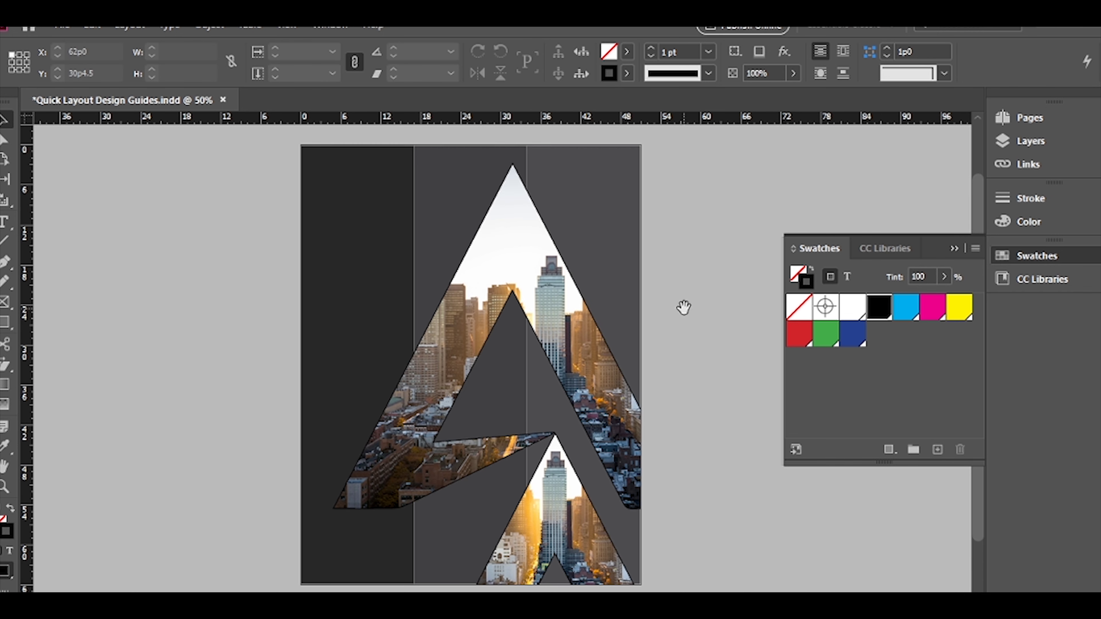
# Delete the middle background column behind the letters.
pyautogui.click(636, 510)
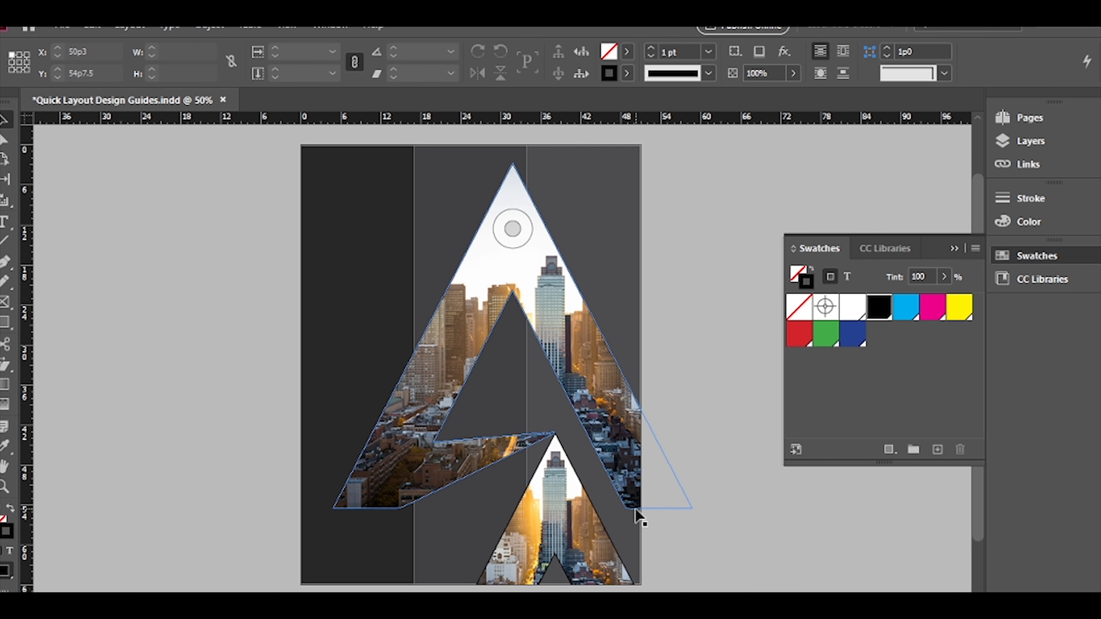
pyautogui.click(467, 180)
pyautogui.press('Delete')
# Widen the left background column to about 38p3, up to the lower letter's apex, and narrow the right column to meet it.
pyautogui.click(394, 343)
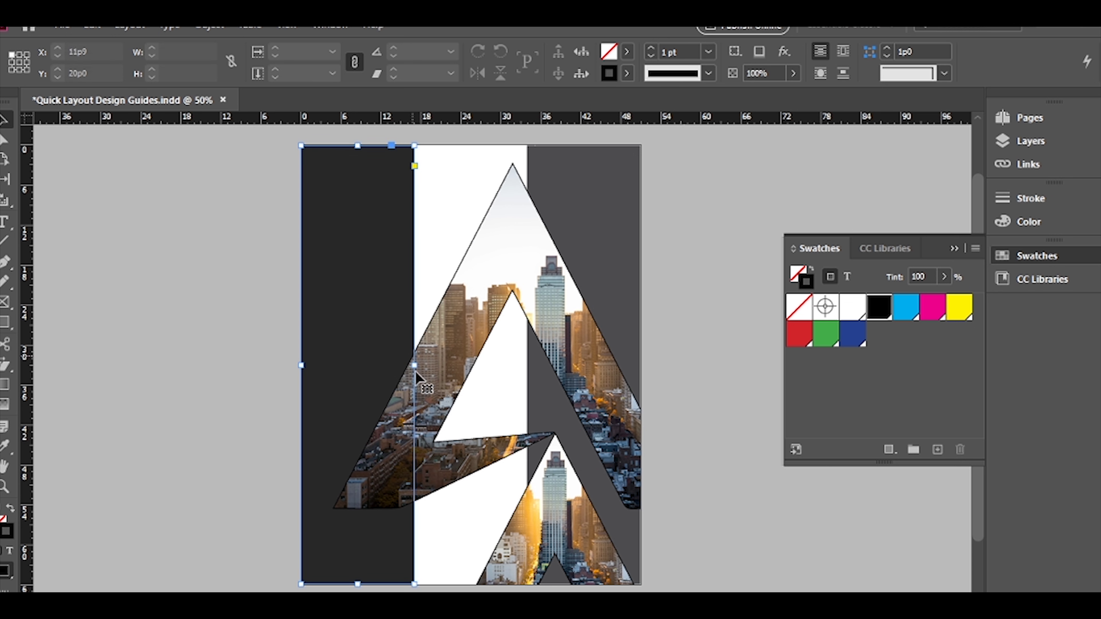
pyautogui.moveTo(414, 363); pyautogui.dragTo(554, 365)
pyautogui.click(602, 281)
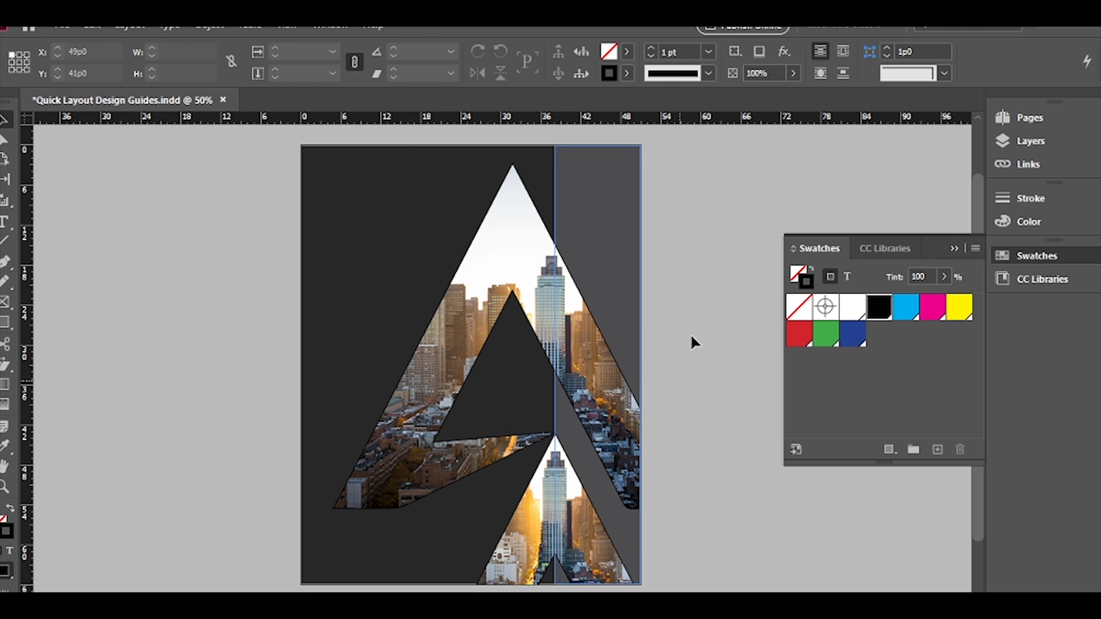
# Recolour the left background column with the golden orange sampled from the skyline photo in the lower letter A.
pyautogui.scroll(2, 597, 400)
pyautogui.click(387, 251)
pyautogui.press('i')
pyautogui.click(499, 258)
pyautogui.hotkey('ctrl', 'z')
pyautogui.press('x')
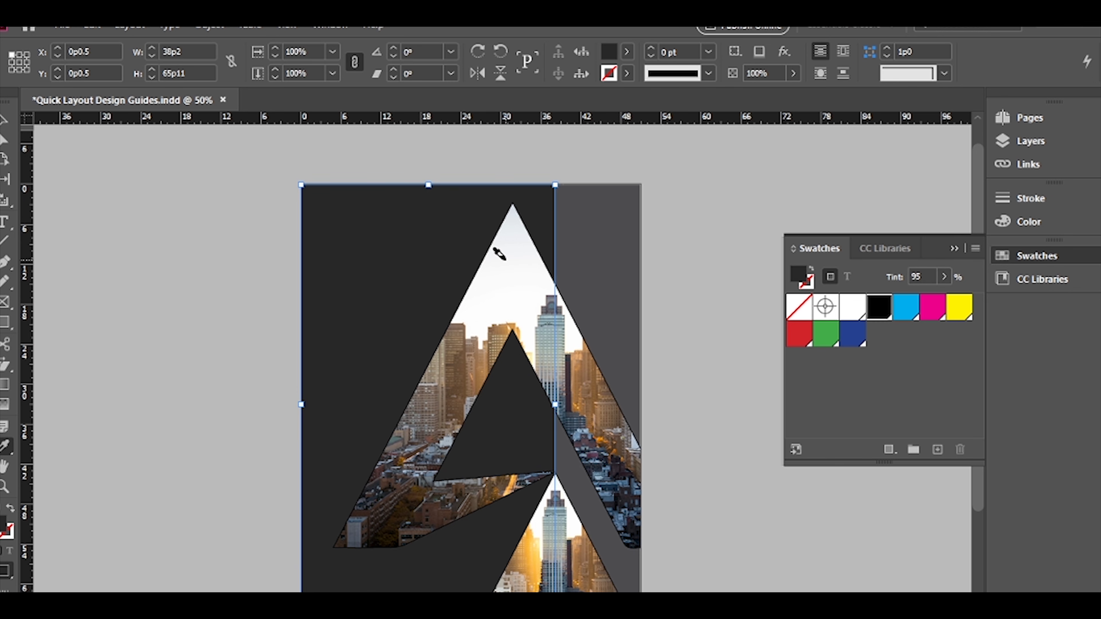
pyautogui.keyDown('alt'); pyautogui.click(499, 258); pyautogui.keyUp('alt')
pyautogui.press('v')
pyautogui.scroll(-2, 668, 256)
pyautogui.click(514, 250)
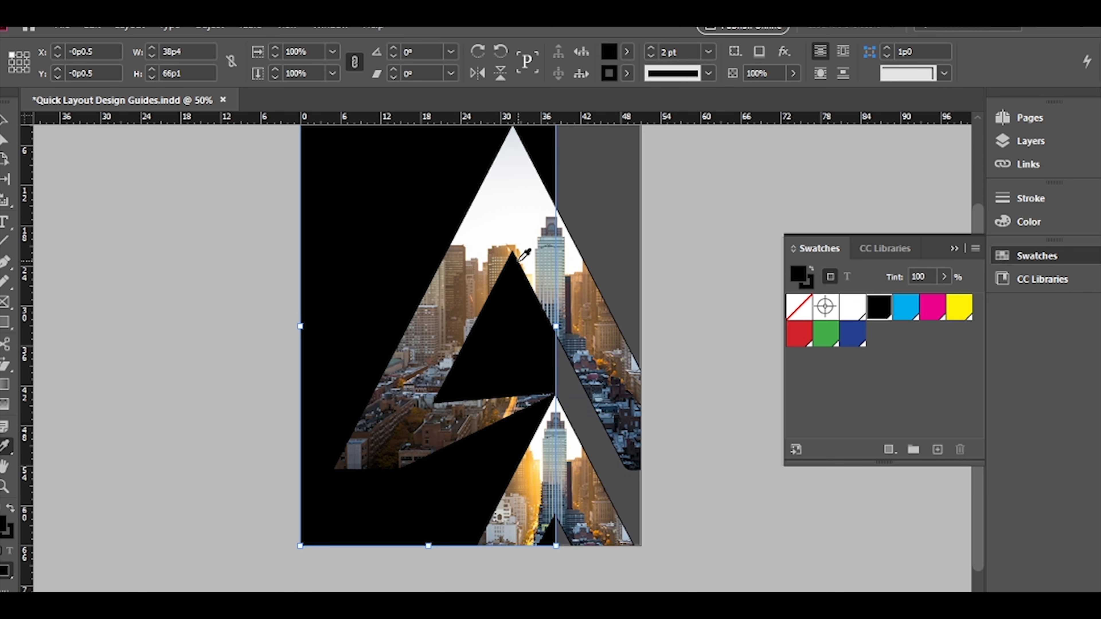
pyautogui.keyDown('alt'); pyautogui.click(533, 490); pyautogui.keyUp('alt')
pyautogui.press('v')
pyautogui.click(703, 243)
# Recolour the right background column with the pale grey-white sampled from the sky in the upper letter A.
pyautogui.scroll(2, 650, 249)
pyautogui.click(601, 249)
pyautogui.press('i')
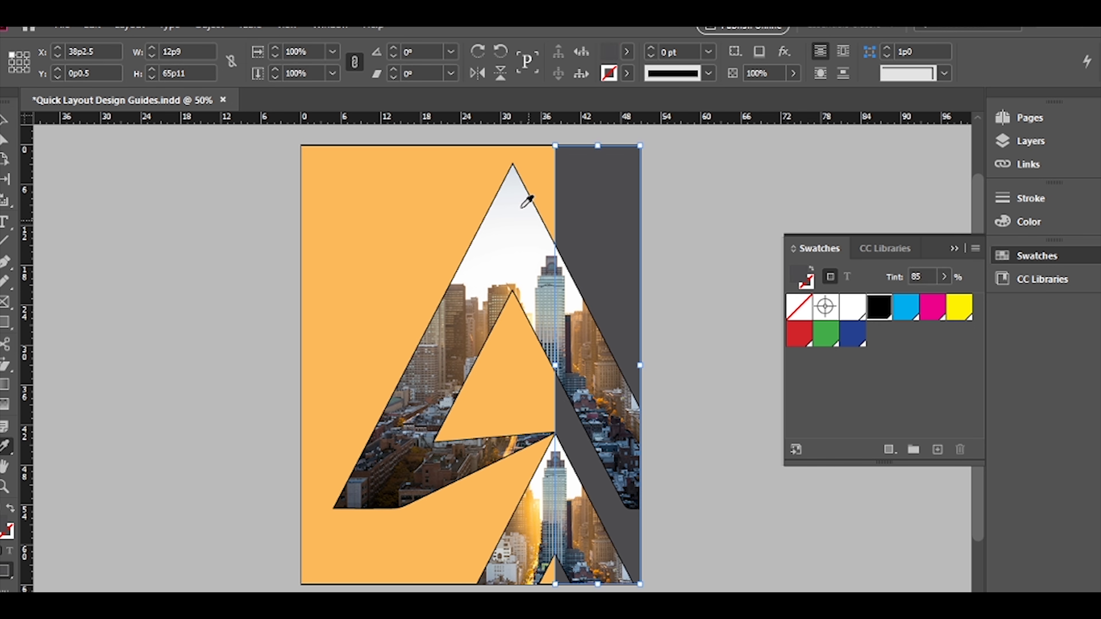
pyautogui.click(519, 208)
pyautogui.press('v')
pyautogui.scroll(-2, 702, 347)
# Add the two background colours as swatches, and use off-white for the upper letter's stroke and orange for the lower letter's.
pyautogui.click(568, 299)
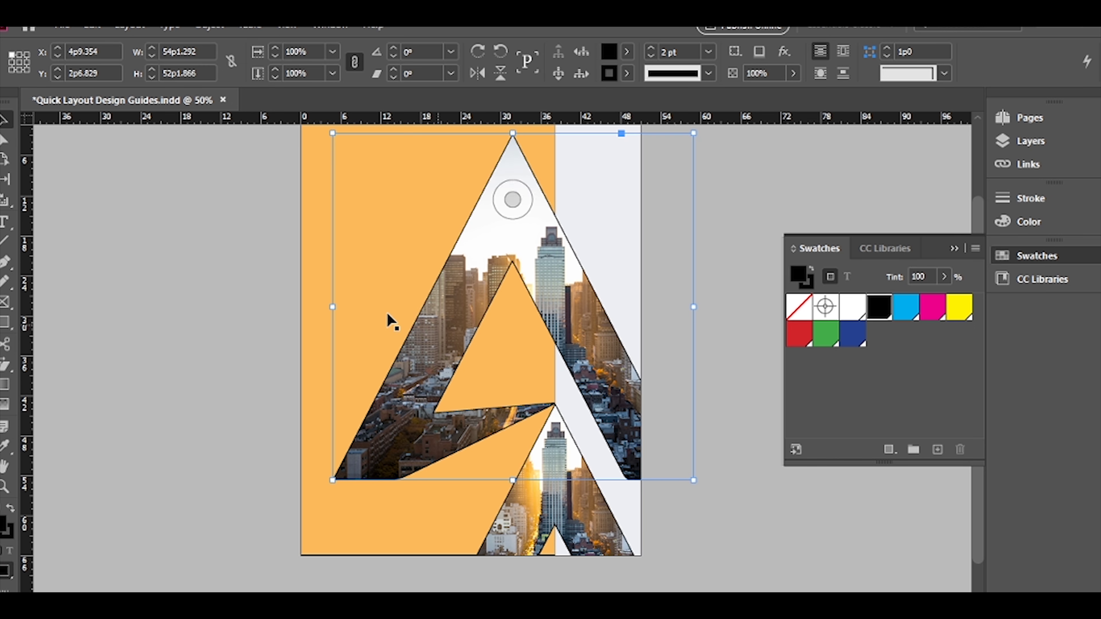
pyautogui.click(320, 358)
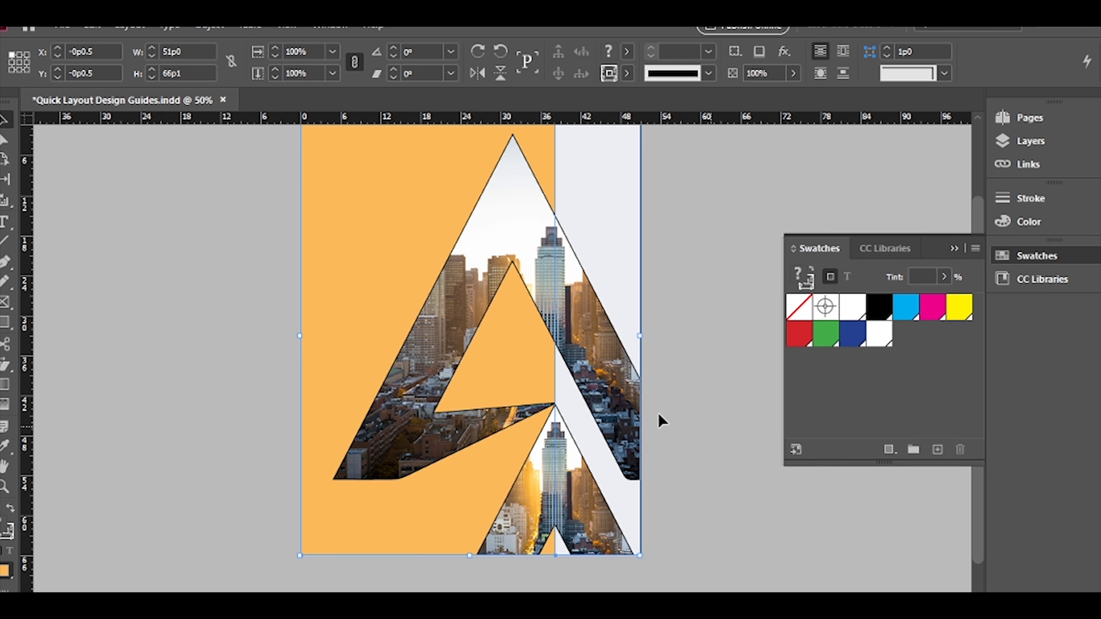
pyautogui.click(417, 226)
pyautogui.click(884, 334)
pyautogui.hotkey('ctrl', 'z')
pyautogui.click(738, 341)
pyautogui.click(879, 334)
pyautogui.click(561, 290)
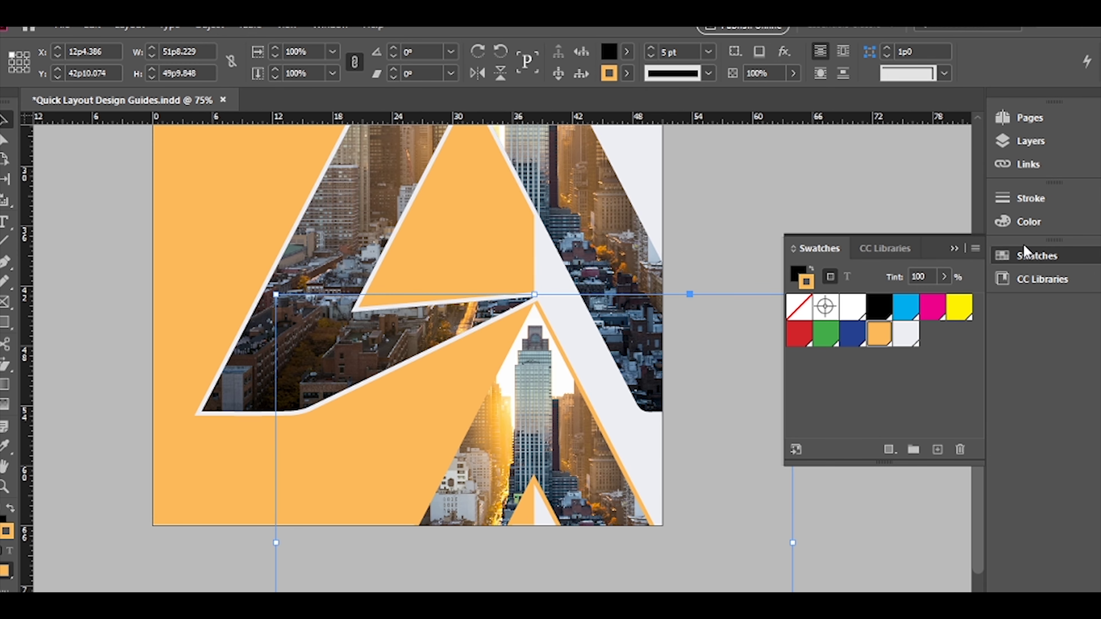
# Set the lower letter's stroke weight to 2 pt and change the upper letter's stroke to the orange swatch.
pyautogui.click(1031, 199)
pyautogui.click(809, 218)
pyautogui.write('2')
pyautogui.press('Return')
pyautogui.click(713, 256)
pyautogui.hotkey('ctrl', '-')
pyautogui.scroll(3, 713, 257)
pyautogui.click(545, 282)
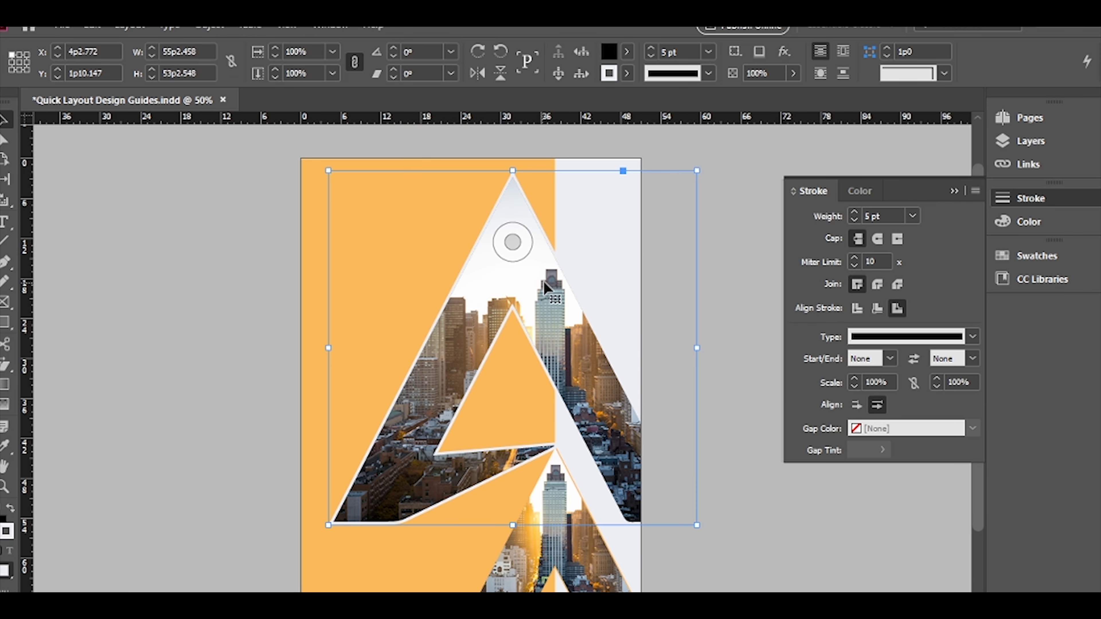
pyautogui.click(1028, 221)
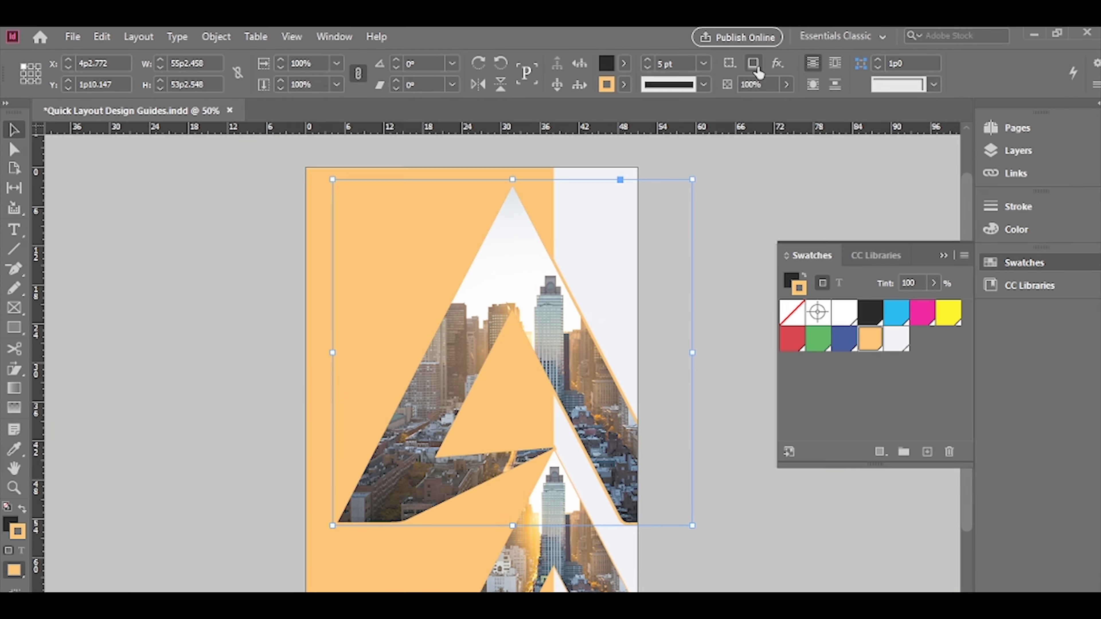
# Add a drop shadow to the upper letter with 25% opacity, 0p4 X offset and 1p5 size.
pyautogui.hotkey('ctrl', 'alt', 'm')
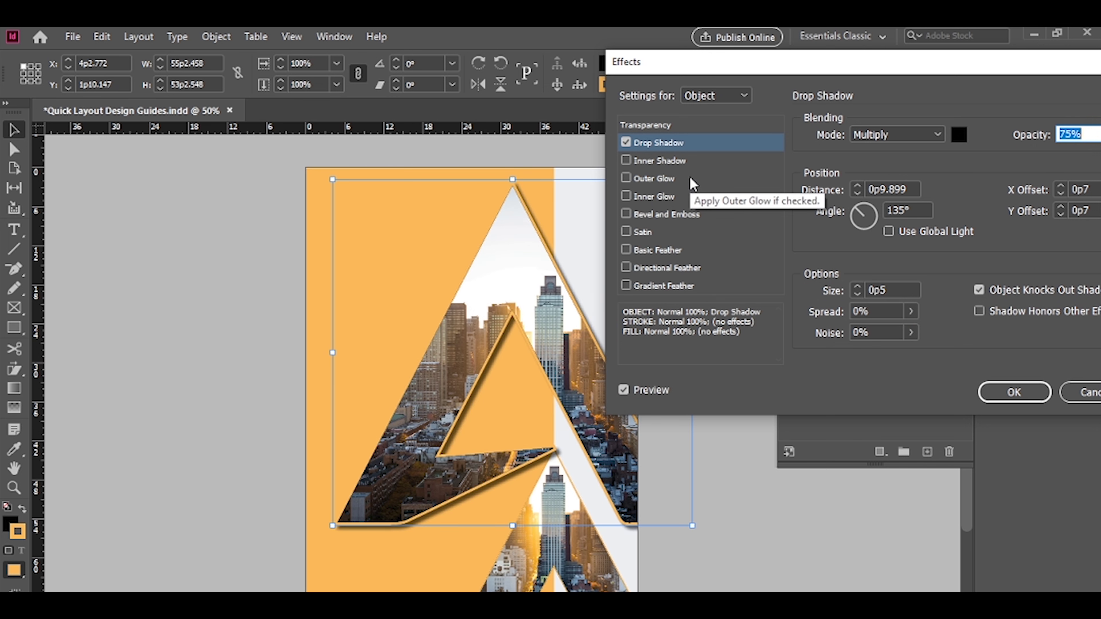
pyautogui.write('25')
pyautogui.press('Tab')
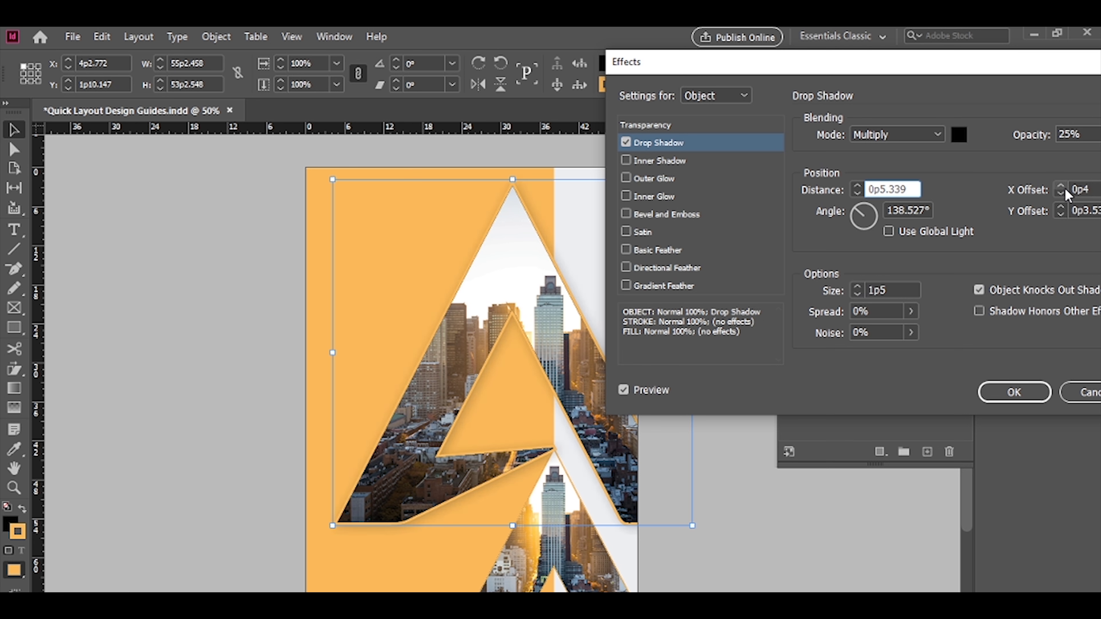
# Add an inner shadow to the upper letter with 25% opacity, 0p7 X offset, 0p6 Y offset and 0p11 size.
pyautogui.click(662, 162)
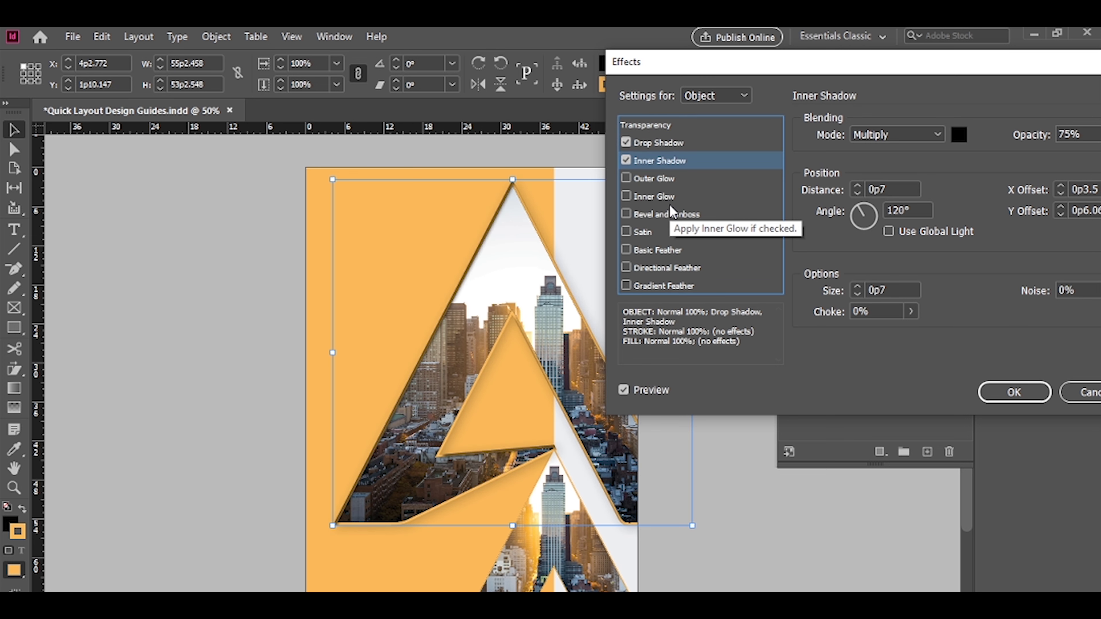
pyautogui.click(857, 185)
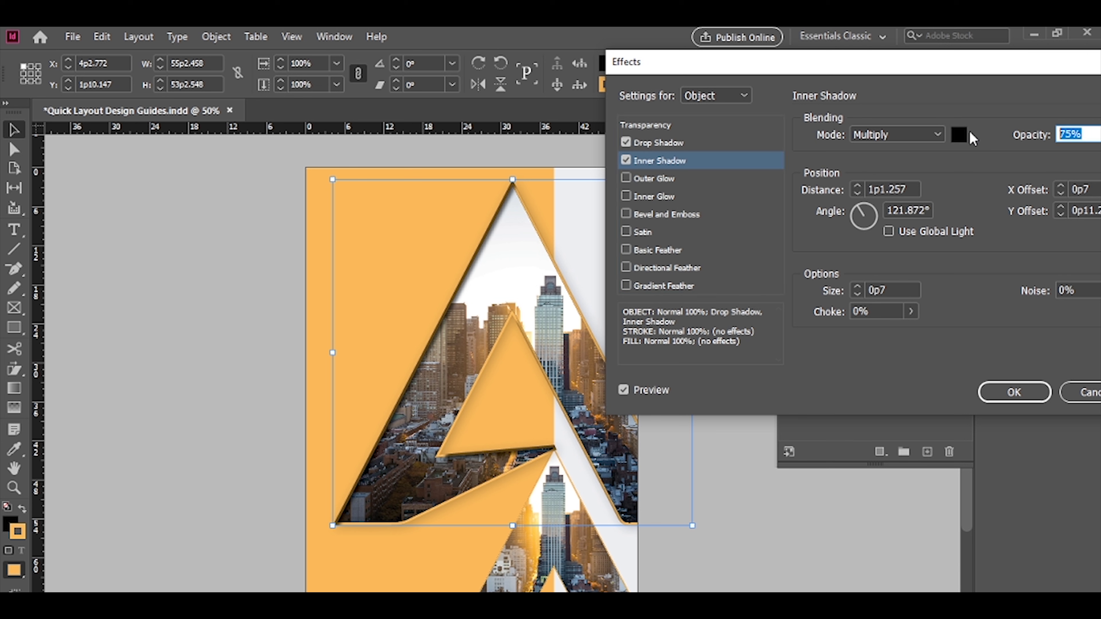
pyautogui.write('25')
pyautogui.press('Tab')
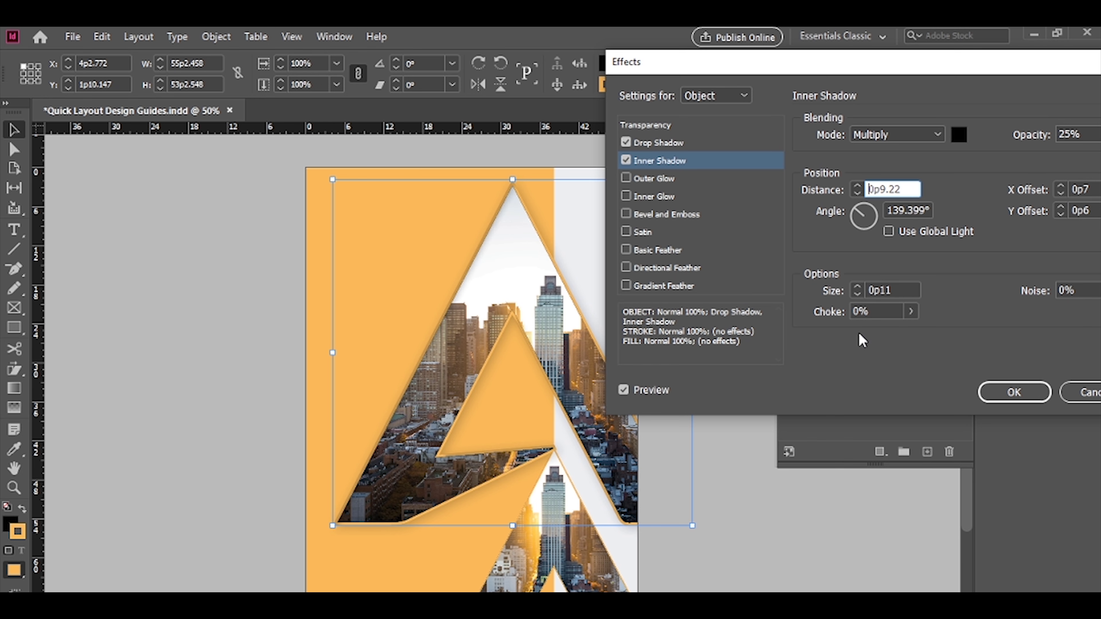
pyautogui.click(1005, 395)
pyautogui.click(741, 370)
# Copy the upper letter's orange stroke and shadow effects onto the lower letter A.
pyautogui.scroll(-1, 741, 374)
pyautogui.scroll(1, 744, 424)
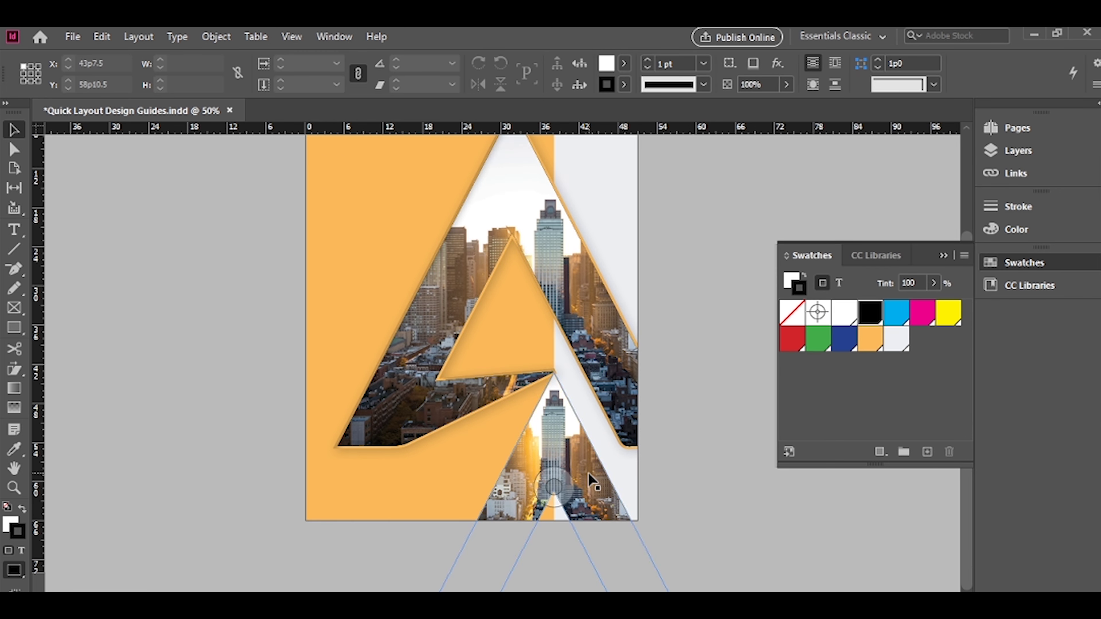
pyautogui.click(588, 476)
pyautogui.press('i')
pyautogui.click(610, 298)
pyautogui.press('v')
pyautogui.click(771, 545)
# Shift the skyline photo upward inside the lower letter until the buildings and streets fill it instead of the sky.
pyautogui.click(553, 482)
pyautogui.hotkey('shift', 'Up')
pyautogui.hotkey('shift', 'Up')
pyautogui.hotkey('shift', 'Up')
pyautogui.hotkey('shift', 'Up')
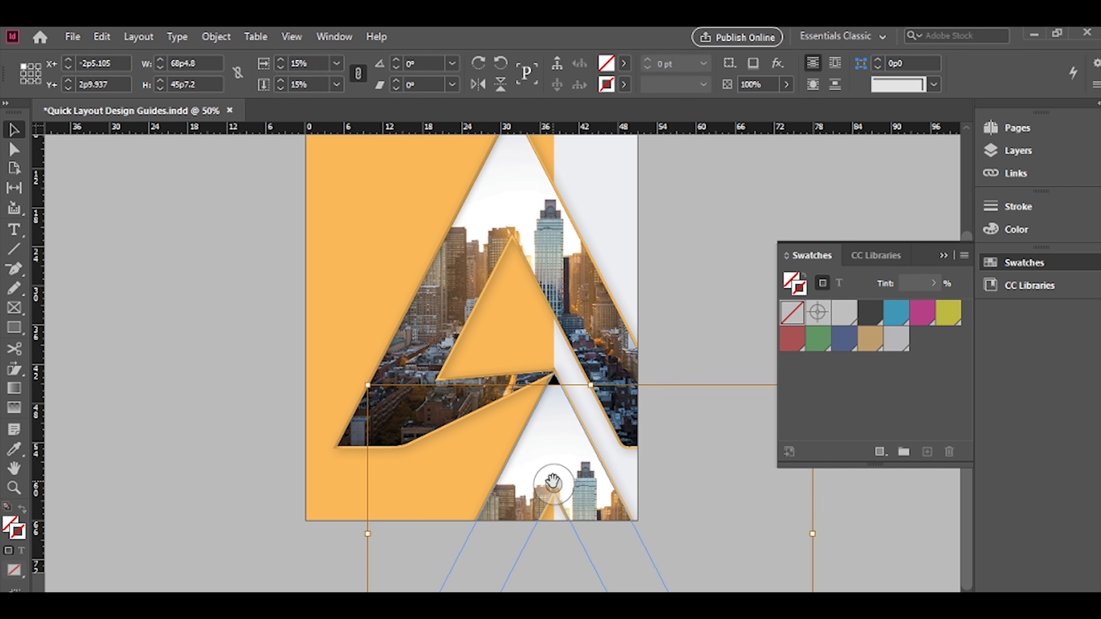
pyautogui.hotkey('shift', 'Up')
pyautogui.hotkey('shift', 'Up')
pyautogui.hotkey('shift', 'Up')
pyautogui.hotkey('shift', 'Up')
pyautogui.hotkey('shift', 'Up')
pyautogui.hotkey('shift', 'Up')
pyautogui.hotkey('shift', 'Up')
pyautogui.hotkey('shift', 'Up')
pyautogui.hotkey('shift', 'Up')
pyautogui.hotkey('shift', 'Up')
pyautogui.hotkey('shift', 'Up')
pyautogui.hotkey('shift', 'Up')
pyautogui.hotkey('shift', 'Up')
pyautogui.hotkey('shift', 'Up')
pyautogui.hotkey('shift', 'Up')
pyautogui.hotkey('shift', 'Up')
pyautogui.hotkey('shift', 'Up')
pyautogui.hotkey('shift', 'Up')
pyautogui.hotkey('shift', 'Up')
pyautogui.hotkey('shift', 'Up')
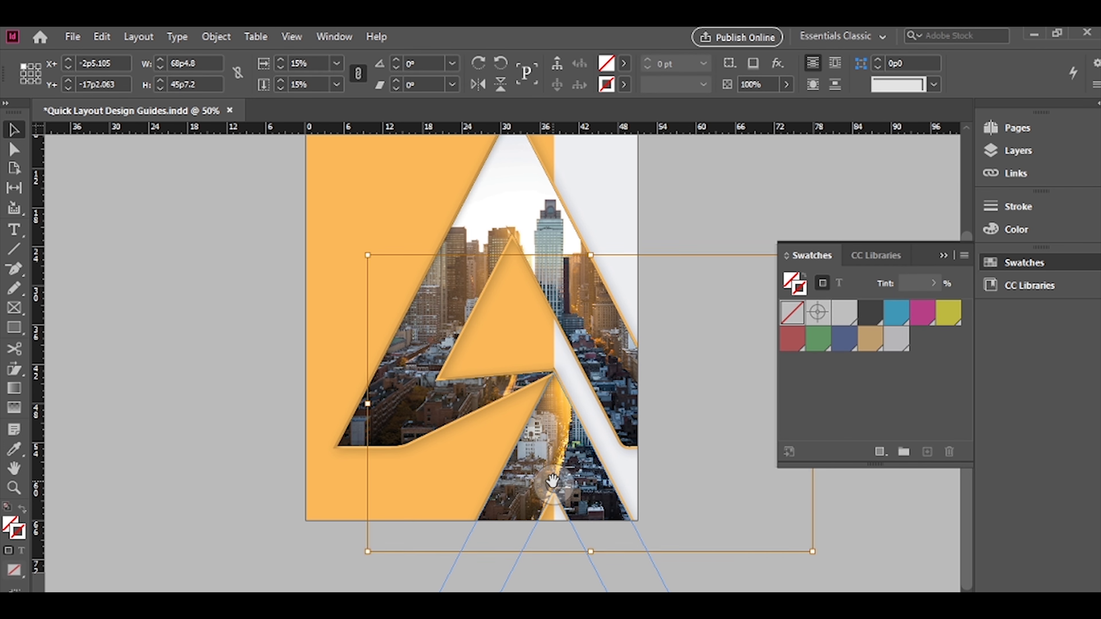
pyautogui.hotkey('shift', 'Up')
pyautogui.hotkey('shift', 'Up')
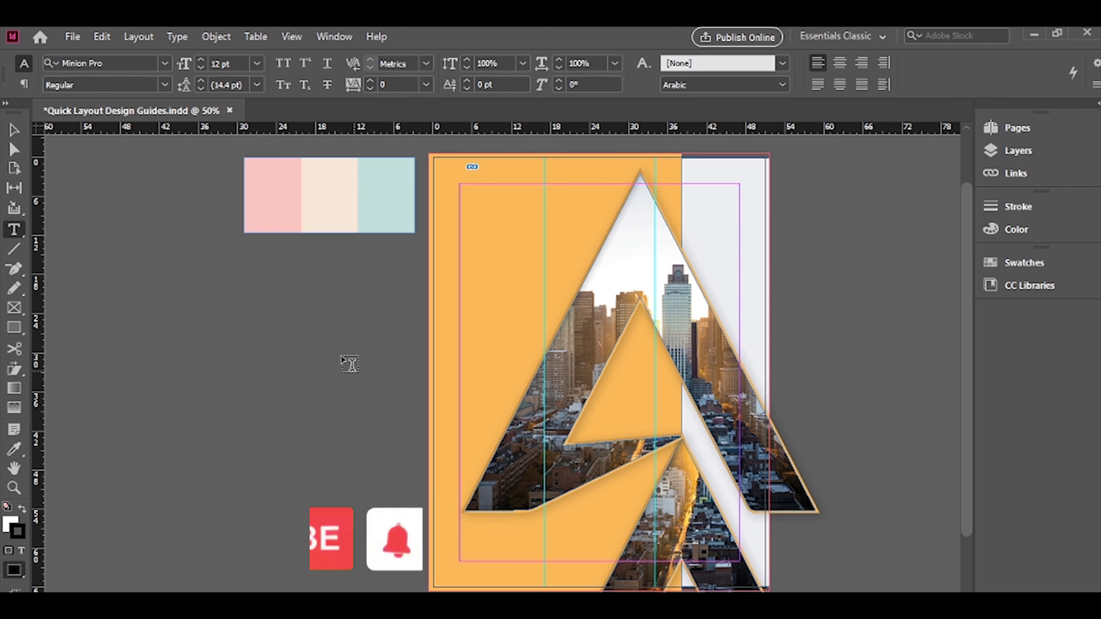
# Add the title text "Cover Design" at the page's upper-left margin and break it onto two lines.
pyautogui.moveTo(305, 299); pyautogui.dragTo(603, 202)
pyautogui.write('500')
pyautogui.press('Return')
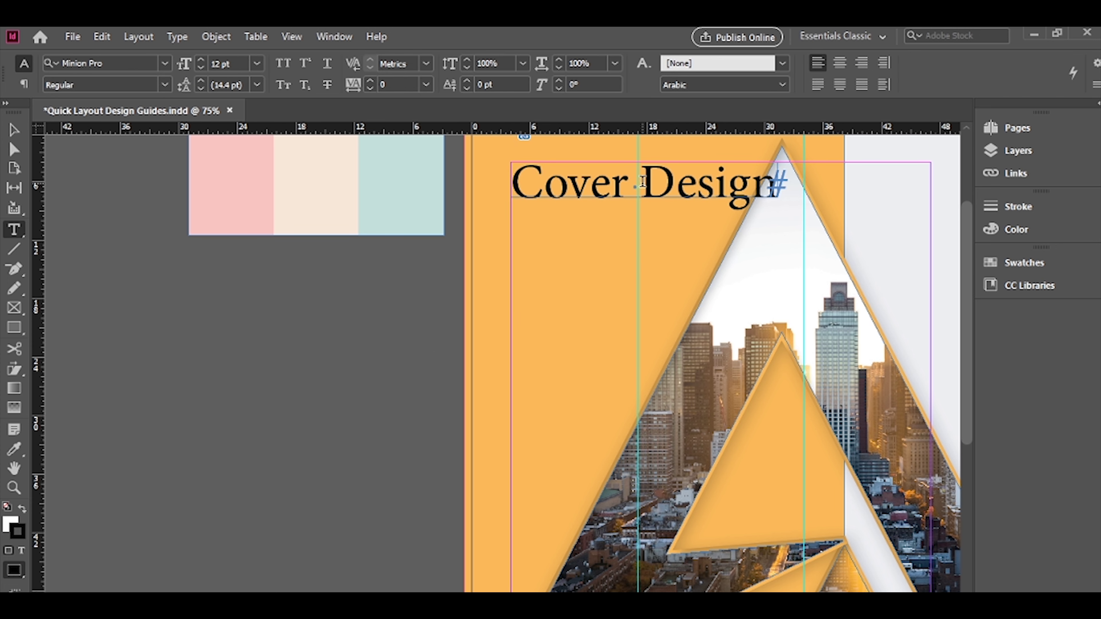
pyautogui.moveTo(629, 191); pyautogui.dragTo(646, 311)
pyautogui.press('Return')
pyautogui.press('Escape')
pyautogui.doubleClick(725, 226)
pyautogui.press('Escape')
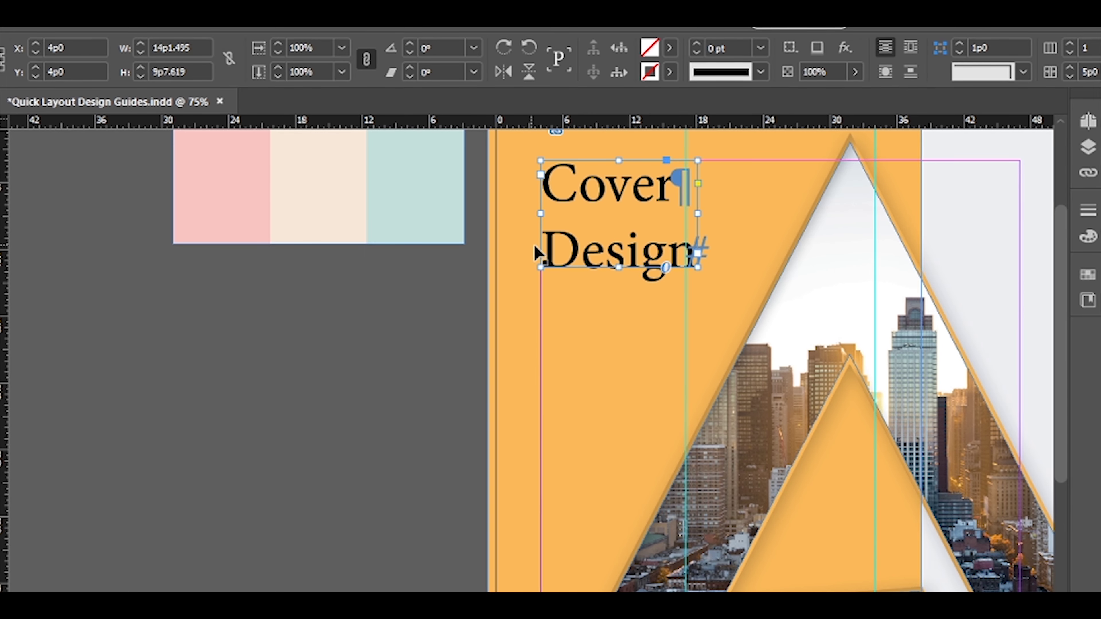
# Enlarge the title's text frame and set both lines in the Rubik font with all caps.
pyautogui.moveTo(648, 256); pyautogui.dragTo(778, 306)
pyautogui.doubleClick(626, 241)
pyautogui.hotkey('ctrl', 'a')
pyautogui.click(104, 61)
pyautogui.write('rub')
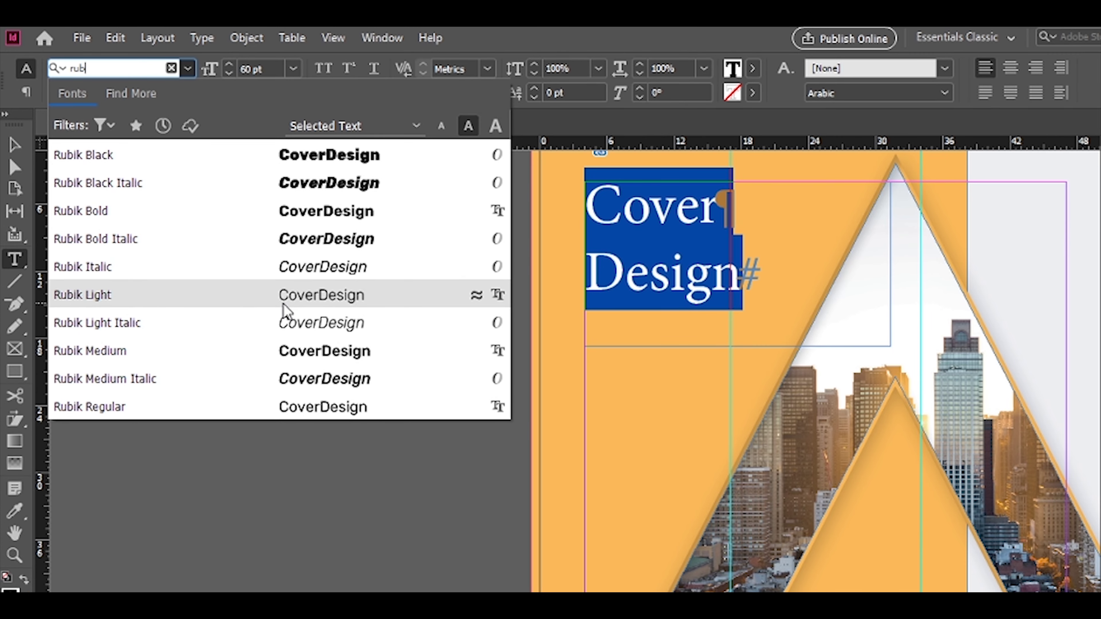
pyautogui.click(285, 410)
pyautogui.click(325, 69)
# Set the title's font style to Medium and its size to 30 pt.
pyautogui.click(187, 93)
pyautogui.click(126, 193)
pyautogui.press('Escape')
pyautogui.write('50')
pyautogui.press('Return')
pyautogui.click(437, 435)
pyautogui.press('w')
pyautogui.press('w')
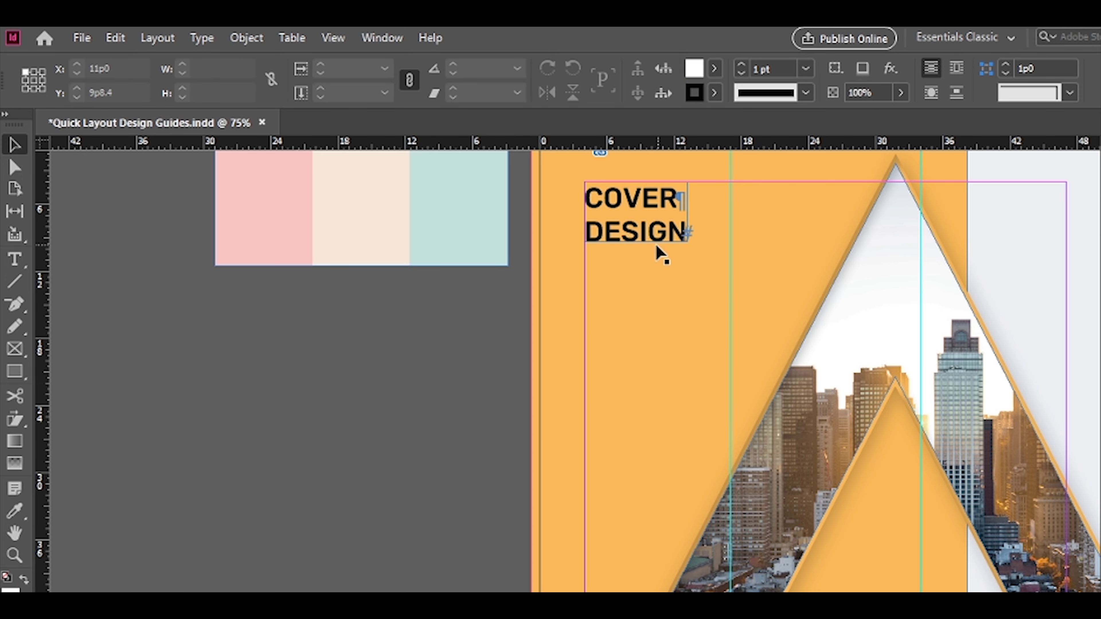
# Move the word DESIGN out of the title into its own text frame and fit the COVER frame to its text.
pyautogui.doubleClick(647, 236)
pyautogui.doubleClick(647, 230)
pyautogui.hotkey('ctrl', 'x')
pyautogui.press('Escape')
pyautogui.doubleClick(681, 201)
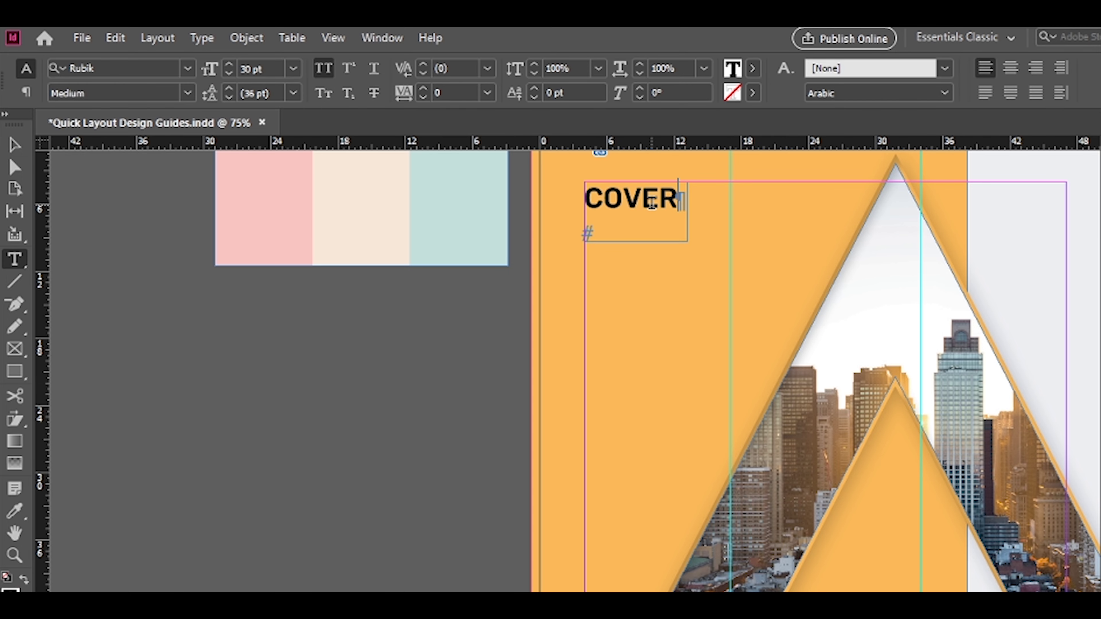
pyautogui.press('Delete')
pyautogui.press('Escape')
pyautogui.hotkey('ctrl', 'alt', 'c')
pyautogui.hotkey('ctrl', 'v')
# Reduce the separate DESIGN text to 15 pt.
pyautogui.doubleClick(573, 340)
pyautogui.hotkey('ctrl', 'a')
pyautogui.moveTo(265, 69); pyautogui.dragTo(230, 74)
pyautogui.write('15')
pyautogui.press('Return')
pyautogui.click(611, 375)
pyautogui.press('Escape')
# Position the DESIGN frame just below COVER, aligned to the left margin at X 4p0.
pyautogui.moveTo(536, 343); pyautogui.dragTo(615, 238)
pyautogui.hotkey('ctrl', '=')
pyautogui.hotkey('ctrl', '=')
pyautogui.hotkey('ctrl', '=')
pyautogui.hotkey('ctrl', '=')
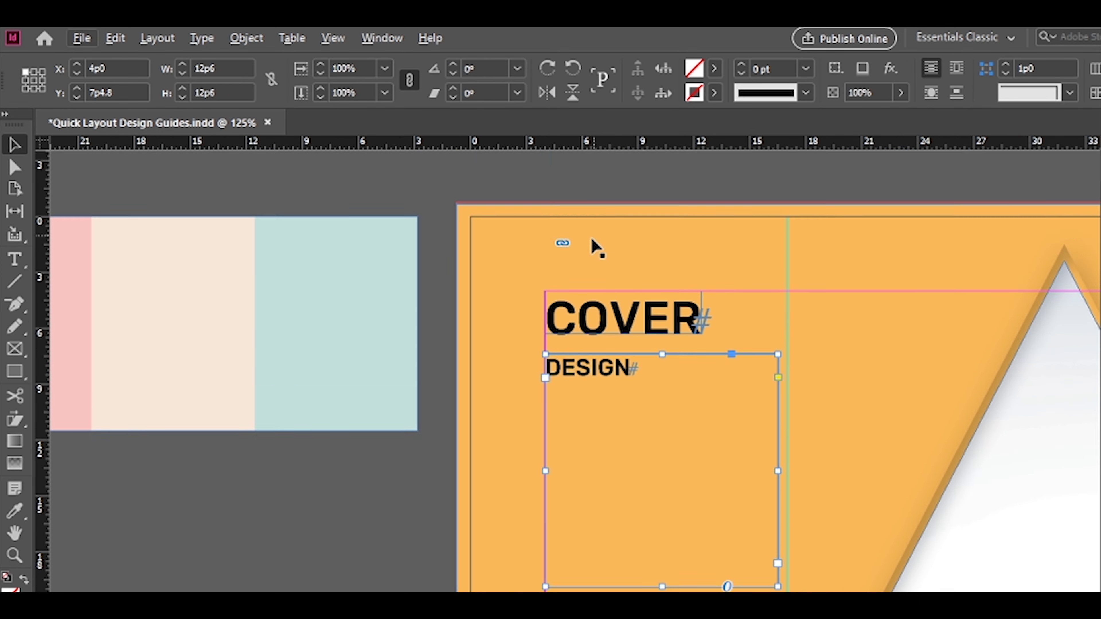
pyautogui.click(628, 202)
# Place a vertical guide at the right edge of the word COVER.
pyautogui.doubleClick(714, 459)
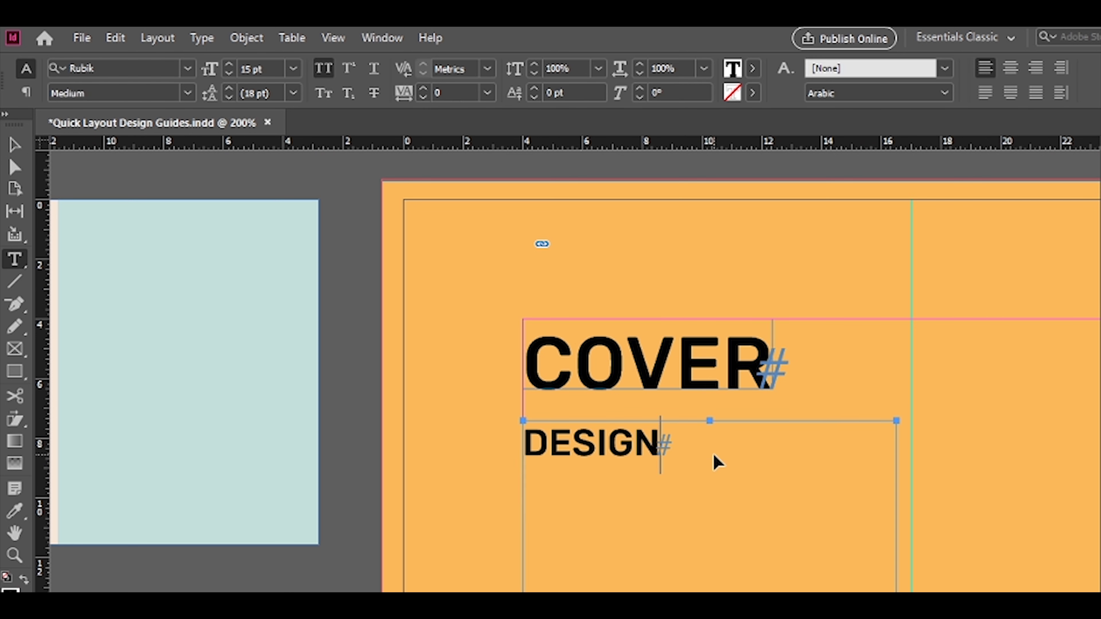
pyautogui.hotkey('ctrl', 'a')
pyautogui.moveTo(43, 407); pyautogui.dragTo(773, 434)
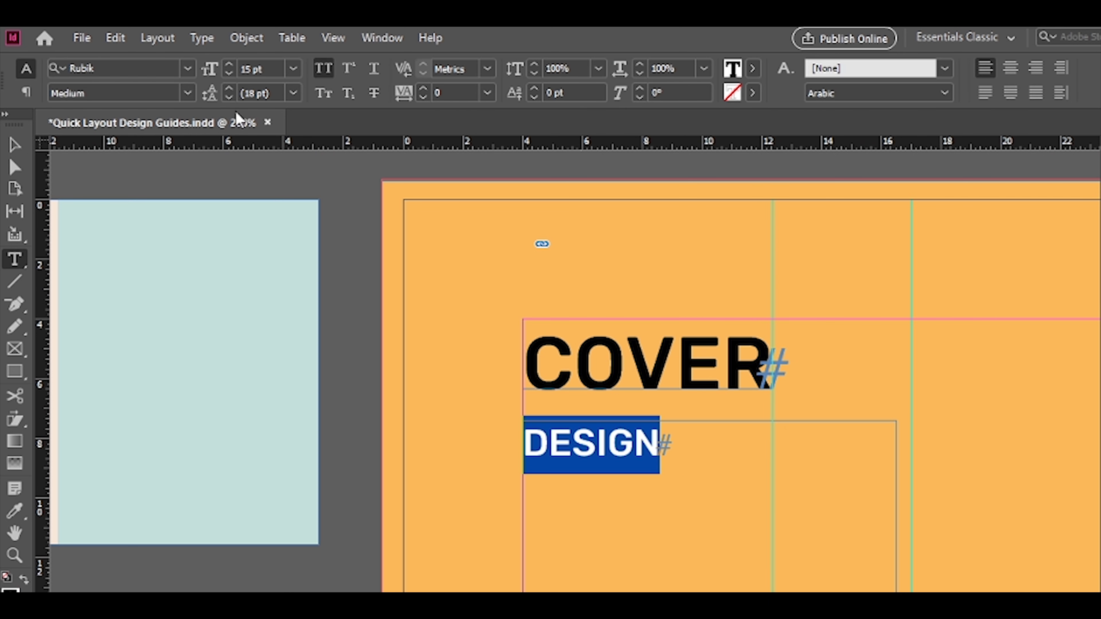
# Set the tracking of the DESIGN text to 100 and fit its frame to the text.
pyautogui.write('50')
pyautogui.press('Return')
pyautogui.write('100')
pyautogui.press('Return')
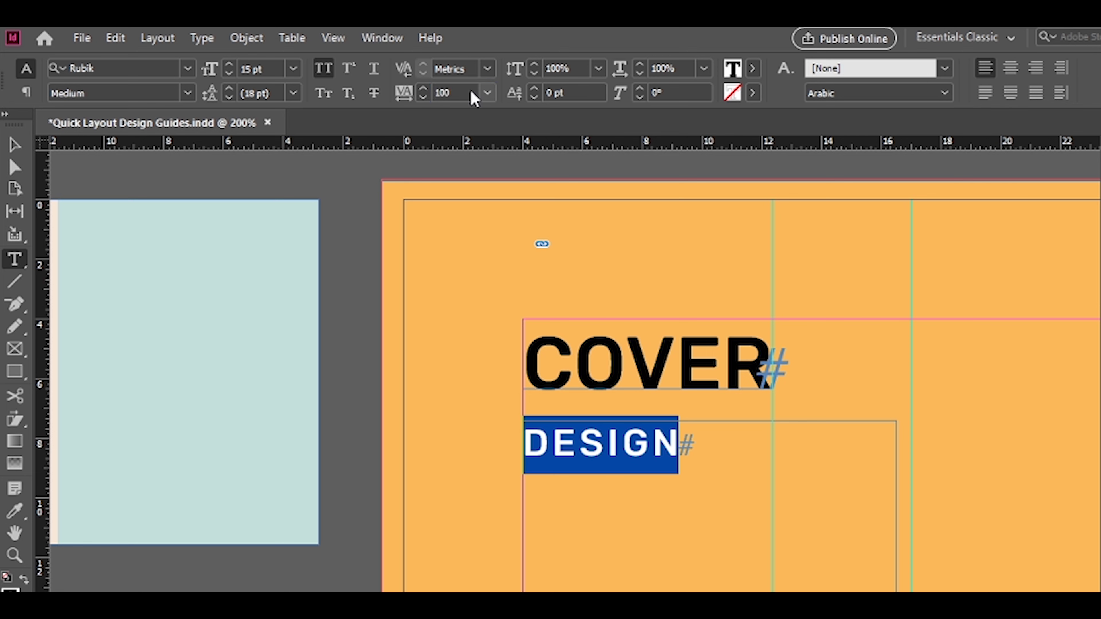
pyautogui.press('Return')
pyautogui.press('Escape')
pyautogui.hotkey('ctrl', 'alt', 'c')
pyautogui.click(381, 580)
pyautogui.press('w')
pyautogui.press('w')
# Enlarge the DESIGN frame and set its text tracking to 550 to spread the word across COVER's width.
pyautogui.click(737, 449)
pyautogui.moveTo(754, 457); pyautogui.dragTo(797, 497)
pyautogui.doubleClick(748, 451)
pyautogui.hotkey('ctrl', 'a')
pyautogui.write('550')
pyautogui.press('Return')
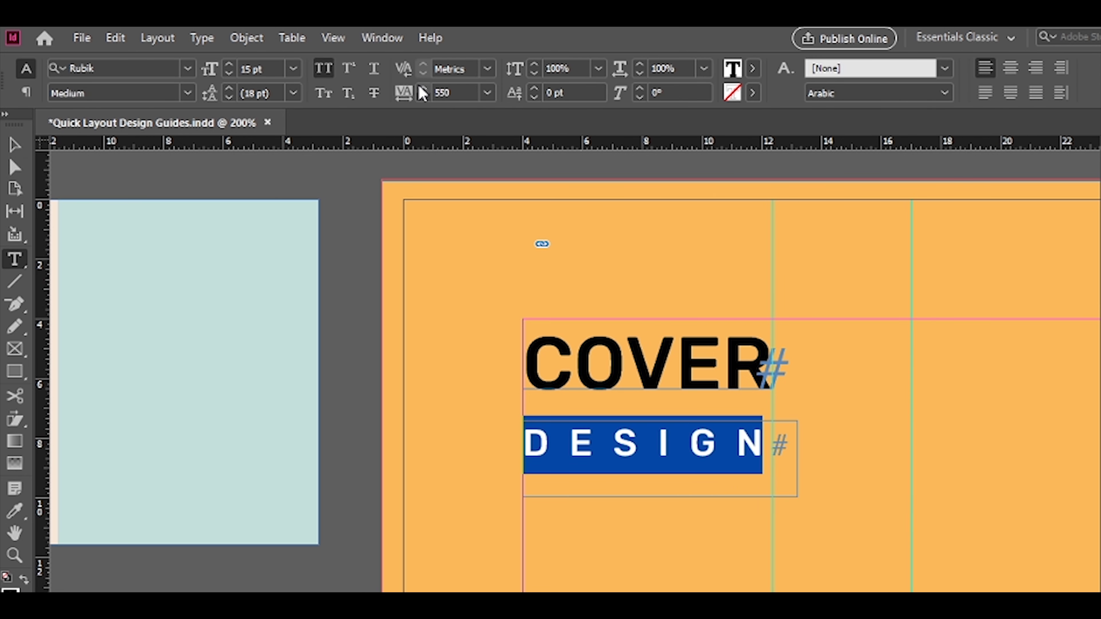
pyautogui.press('Escape')
pyautogui.press('w')
pyautogui.press('w')
pyautogui.press('w')
pyautogui.press('w')
# Nudge COVER slightly left to align its C with DESIGN, and scale it up slightly to reach the vertical guide.
pyautogui.scroll(2, 567, 379)
pyautogui.click(536, 377)
pyautogui.press('Left')
pyautogui.press('Left')
pyautogui.press('Right')
pyautogui.click(322, 65)
pyautogui.click(322, 65)
pyautogui.click(322, 64)
pyautogui.click(321, 72)
pyautogui.click(159, 352)
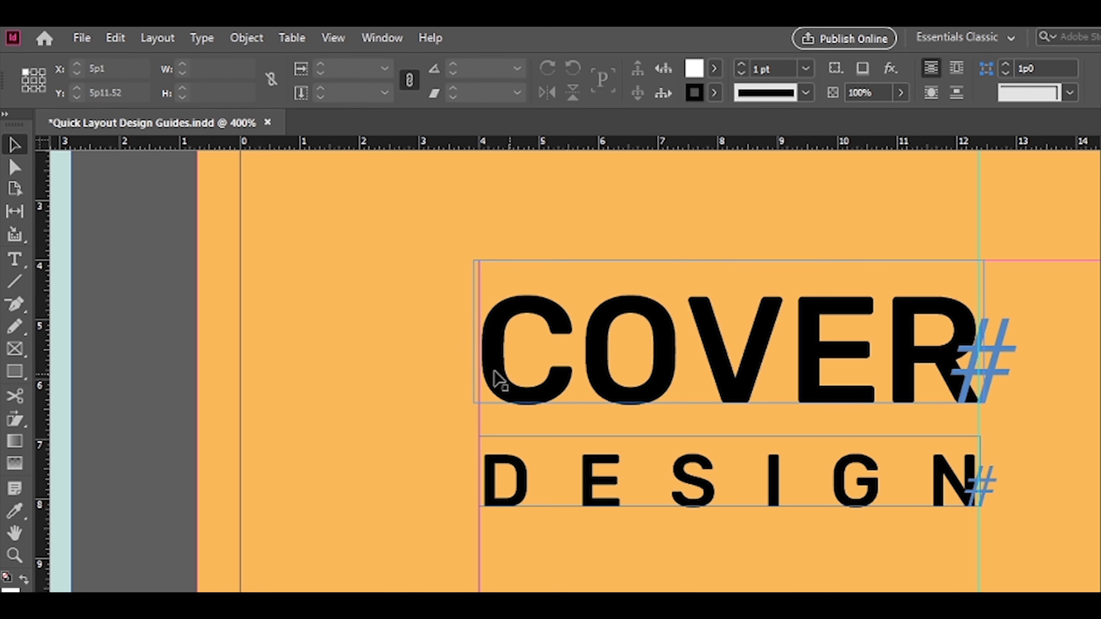
# Preview the cover without guides to examine the alignment of the COVER DESIGN title against the whole page.
pyautogui.scroll(-2, 495, 374)
pyautogui.press('w')
pyautogui.press('w')
pyautogui.hotkey('ctrl', '-')
pyautogui.hotkey('ctrl', '-')
pyautogui.press('w')
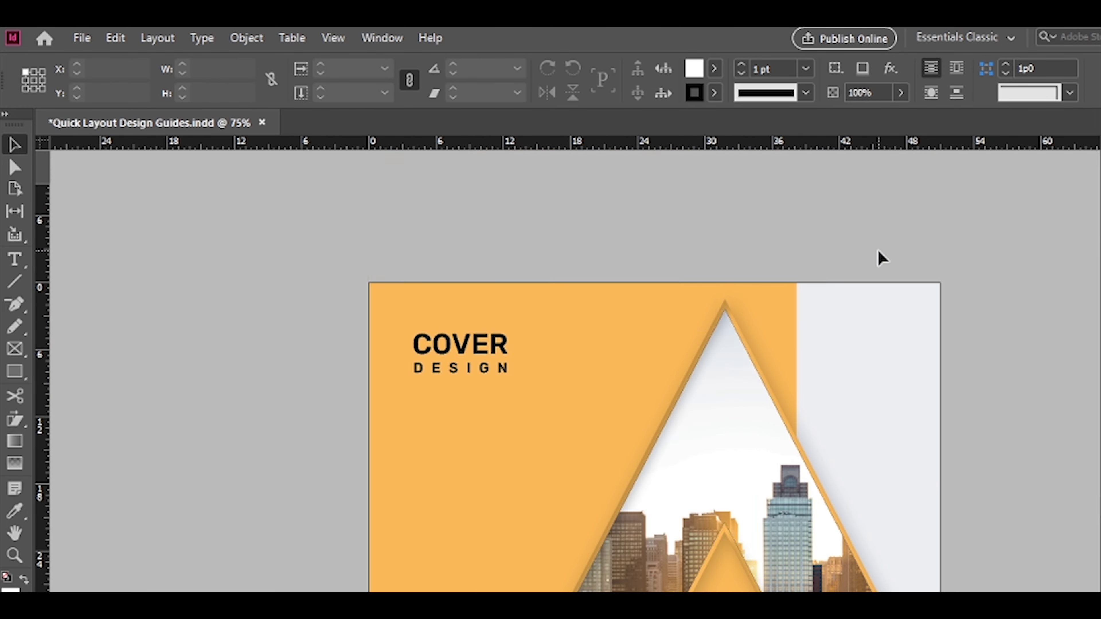
pyautogui.scroll(-5, 1000, 403)
pyautogui.scroll(4, 1000, 404)
pyautogui.scroll(-1, 290, 409)
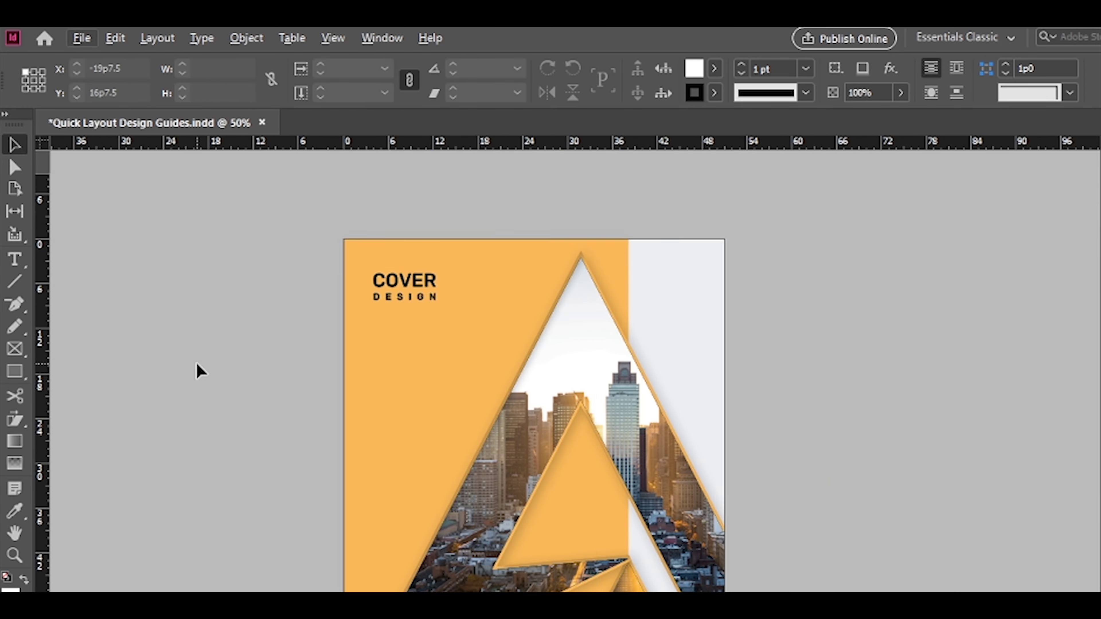
# Scale the COVER and DESIGN text frames up together to about 12p10 wide and preview the result.
pyautogui.press('w')
pyautogui.scroll(1, 373, 290)
pyautogui.scroll(2, 342, 277)
pyautogui.click(430, 373)
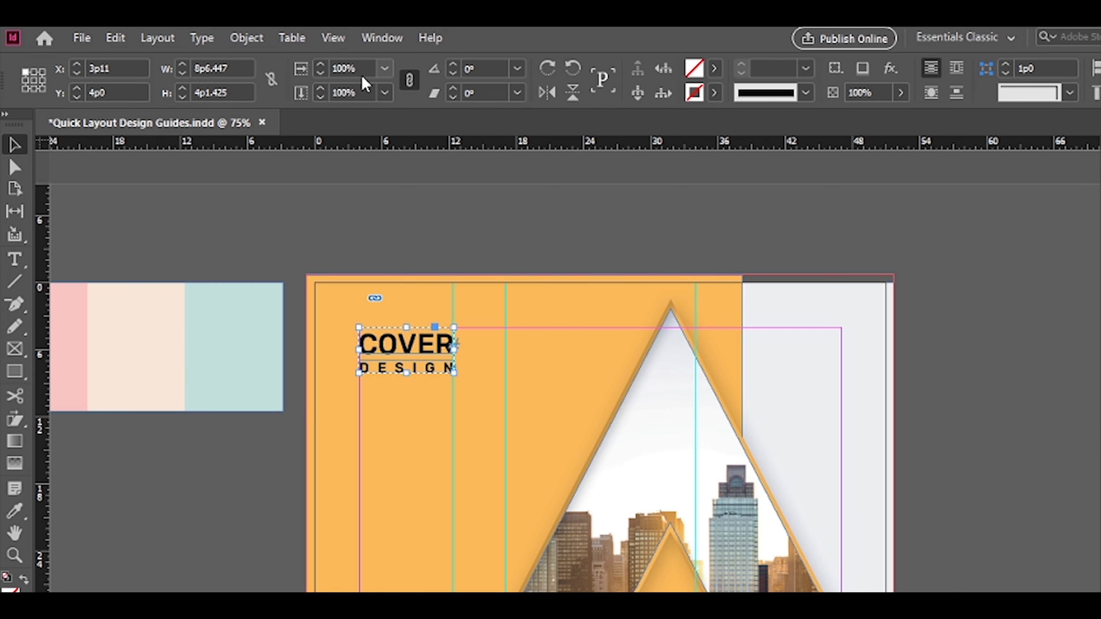
pyautogui.click(189, 584)
pyautogui.press('w')
pyautogui.press('w')
# Scale the COVER DESIGN title up slightly further in proportion until it reaches the second vertical guide.
pyautogui.click(435, 361)
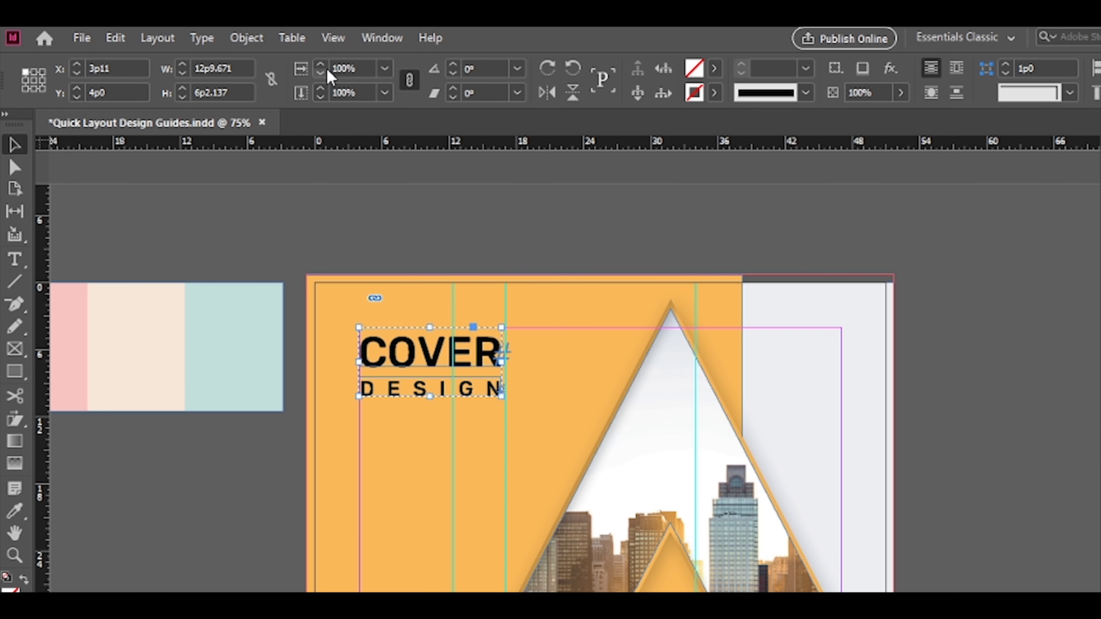
pyautogui.click(322, 65)
pyautogui.click(322, 65)
pyautogui.click(323, 65)
pyautogui.click(234, 505)
pyautogui.press('w')
pyautogui.press('w')
# Duplicate the COVER text below DESIGN, replace the copy's text with 2025 and fit its frame to the text.
pyautogui.scroll(-4, 437, 388)
pyautogui.scroll(2, 437, 388)
pyautogui.doubleClick(475, 265)
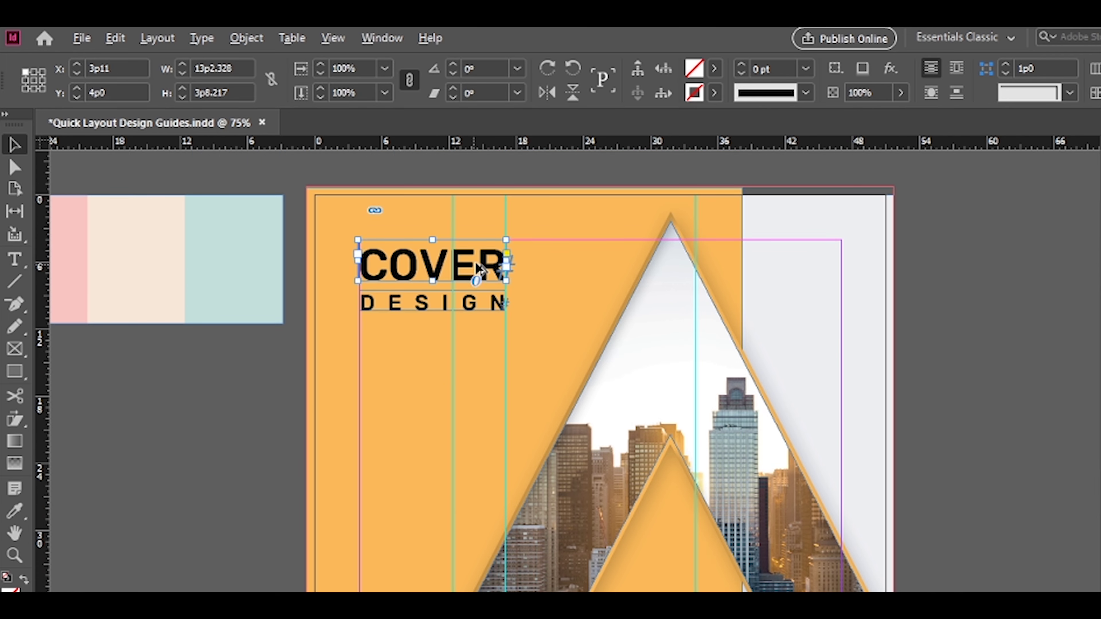
pyautogui.doubleClick(470, 351)
pyautogui.write('2025')
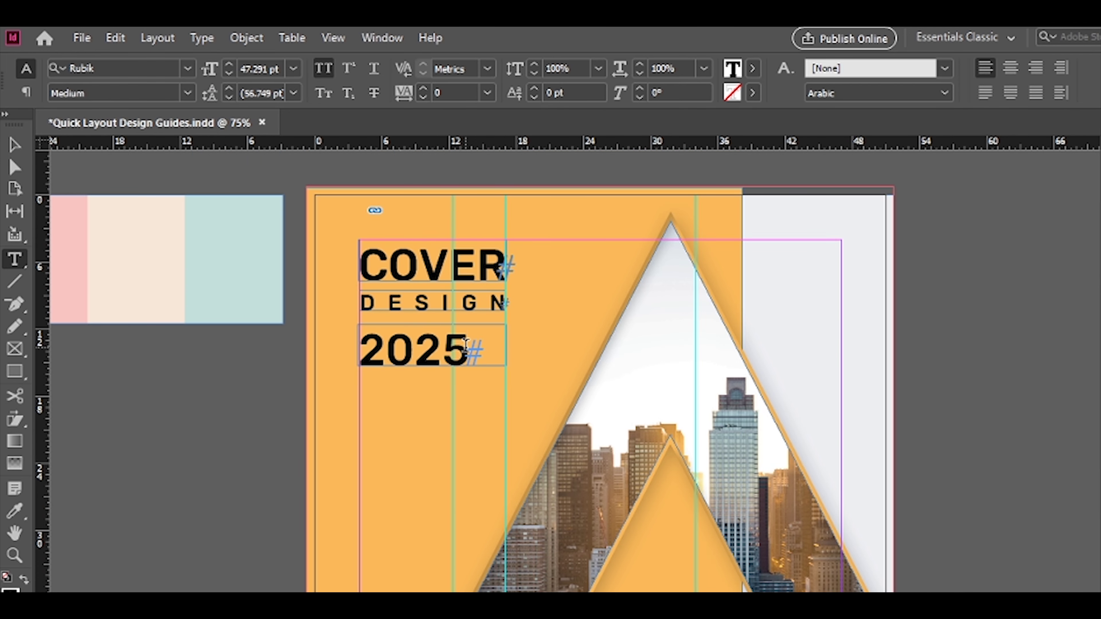
pyautogui.press('Escape')
pyautogui.hotkey('ctrl', 'alt', 'c')
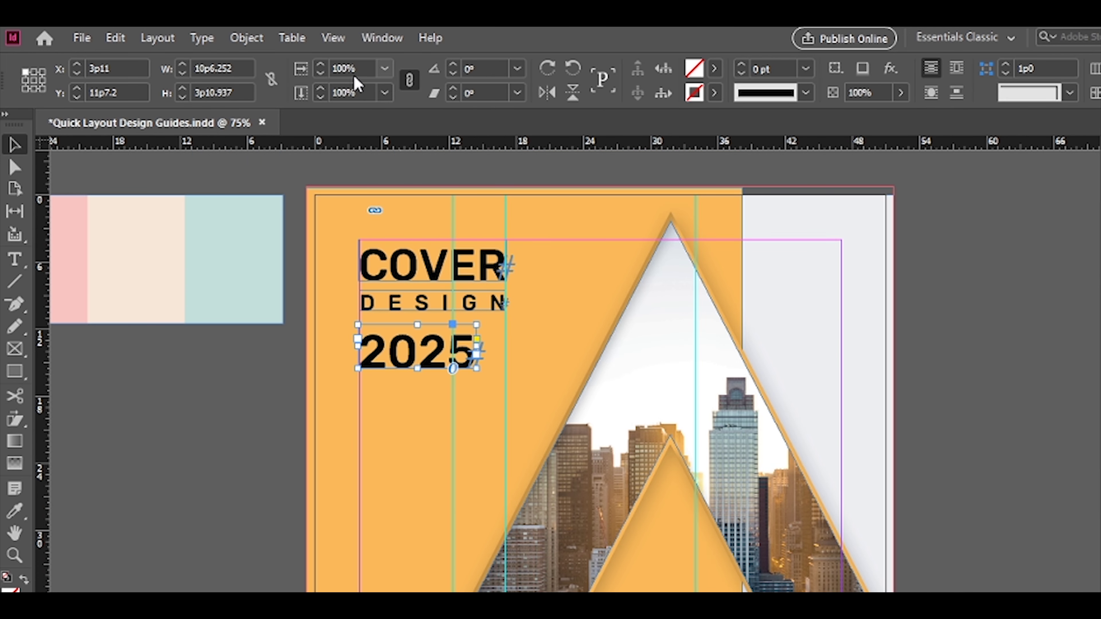
# Enlarge the 2025 text to about the width of COVER and move it up close beneath DESIGN.
pyautogui.press('w')
pyautogui.press('w')
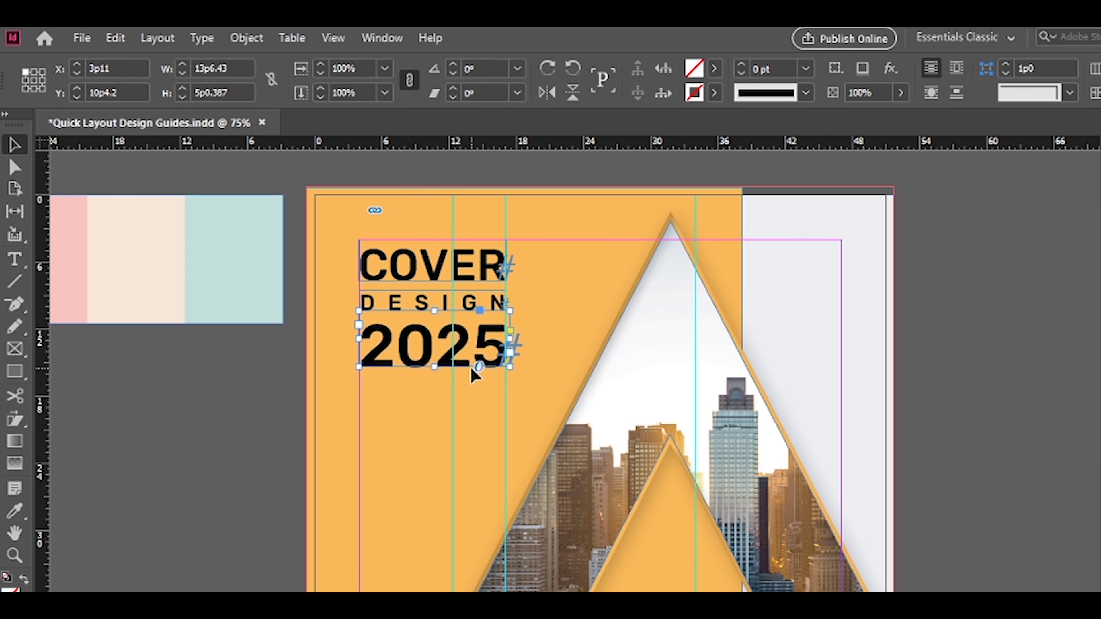
pyautogui.click(161, 466)
pyautogui.press('w')
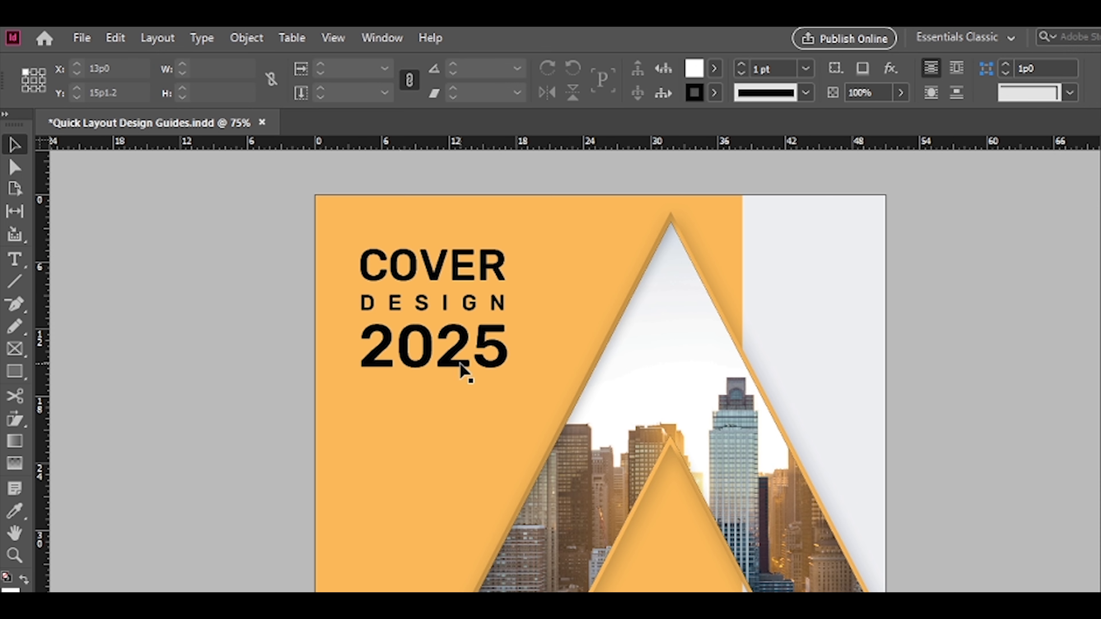
pyautogui.scroll(2, 460, 364)
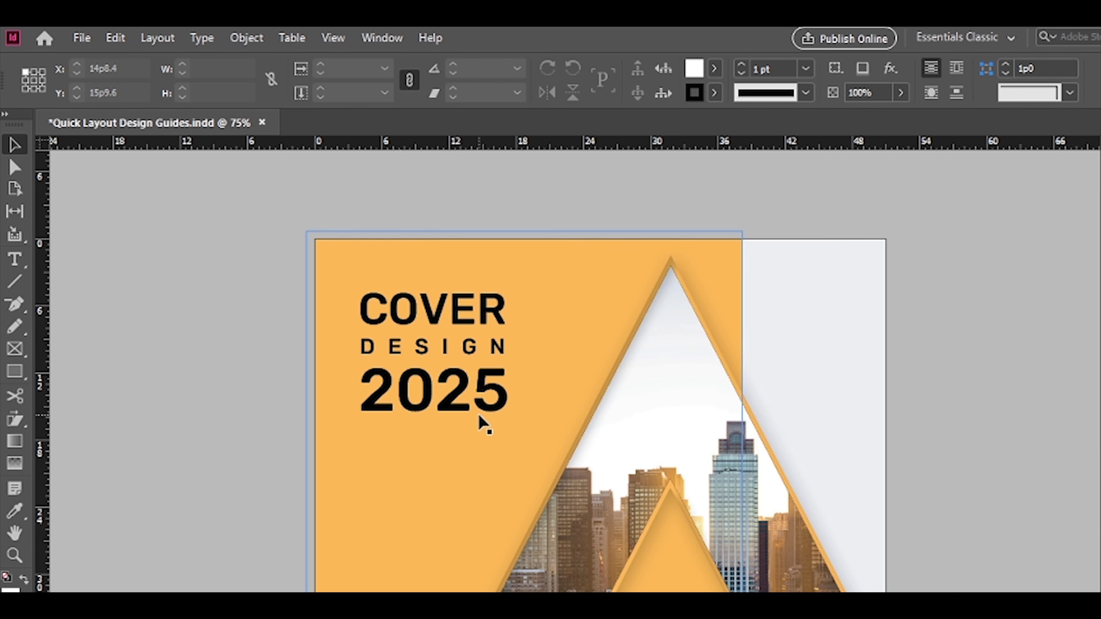
pyautogui.scroll(-6, 479, 415)
pyautogui.scroll(5, 479, 417)
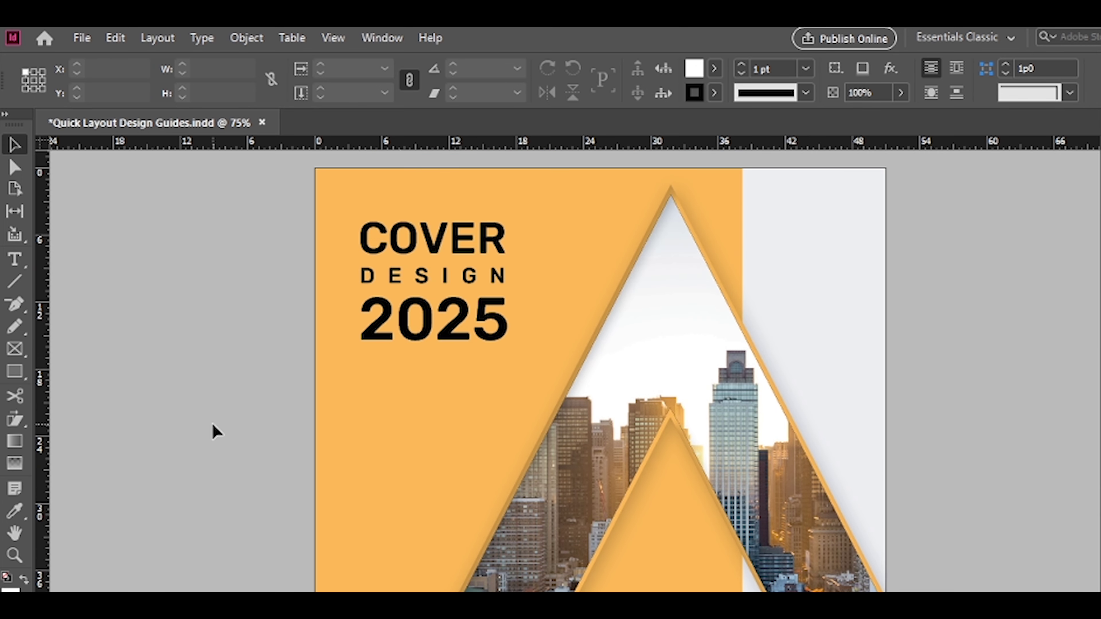
# Set the font style of the 2025 text to Rubik Light.
pyautogui.press('w')
pyautogui.doubleClick(452, 322)
pyautogui.hotkey('ctrl', 'a')
pyautogui.hotkey('ctrl', '=')
pyautogui.hotkey('ctrl', '=')
pyautogui.click(188, 93)
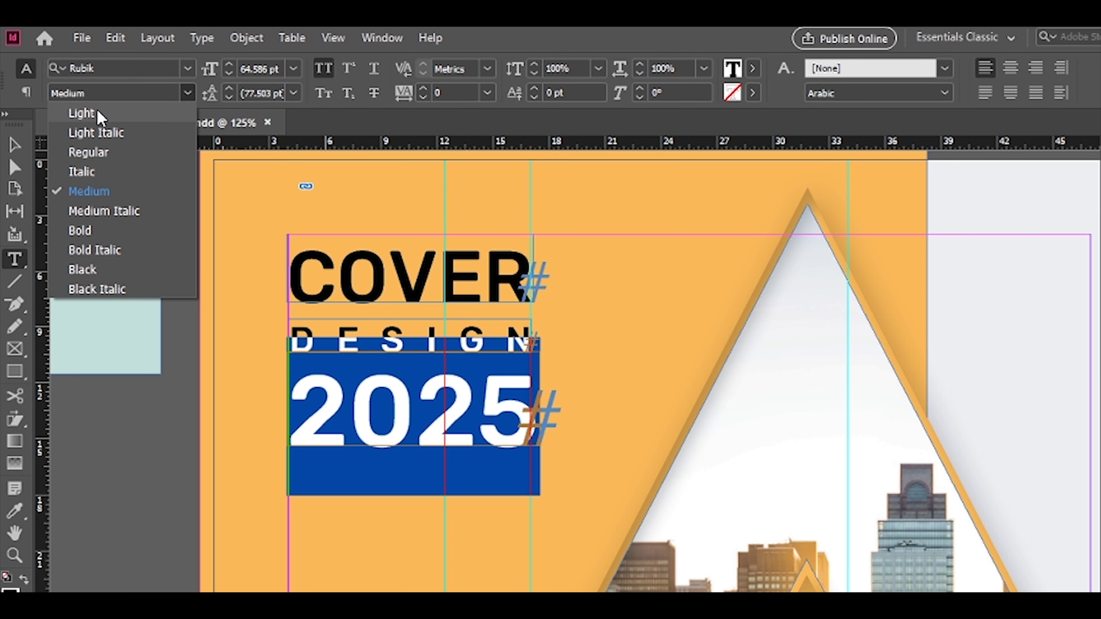
pyautogui.click(99, 113)
pyautogui.press('Escape')
# Enlarge the 2025 frame, increase its font size to span COVER's width and fit the frame to the text.
pyautogui.moveTo(538, 445); pyautogui.dragTo(581, 517)
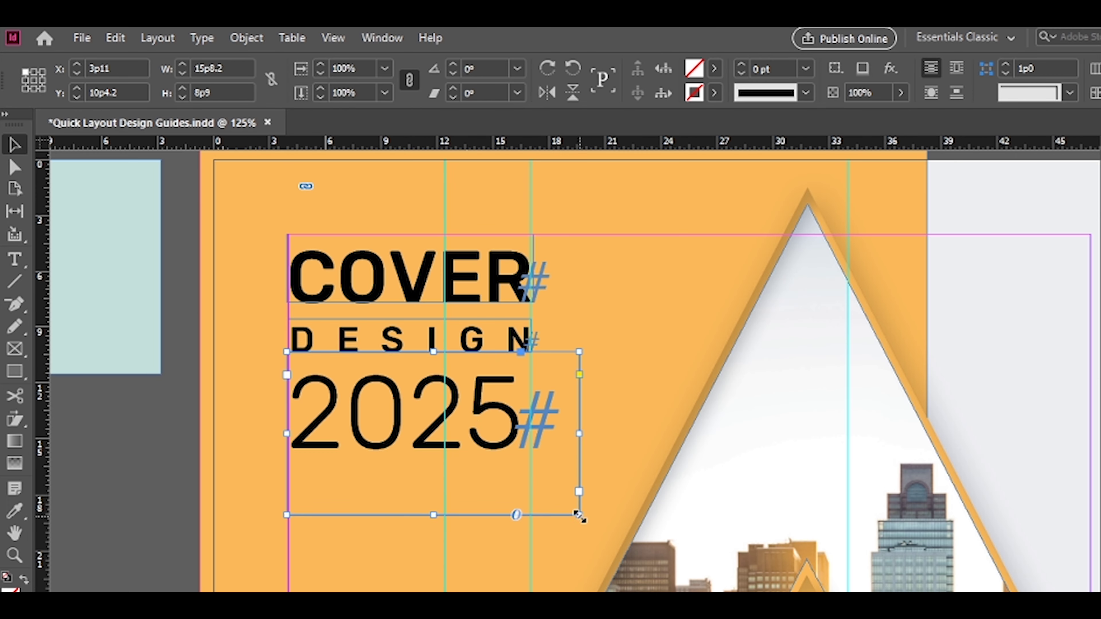
pyautogui.doubleClick(522, 431)
pyautogui.hotkey('ctrl', 'a')
pyautogui.click(229, 65)
pyautogui.click(229, 65)
pyautogui.click(229, 65)
pyautogui.press('Escape')
pyautogui.click(125, 487)
pyautogui.press('w')
pyautogui.press('w')
pyautogui.hotkey('ctrl', '-')
pyautogui.hotkey('ctrl', '-')
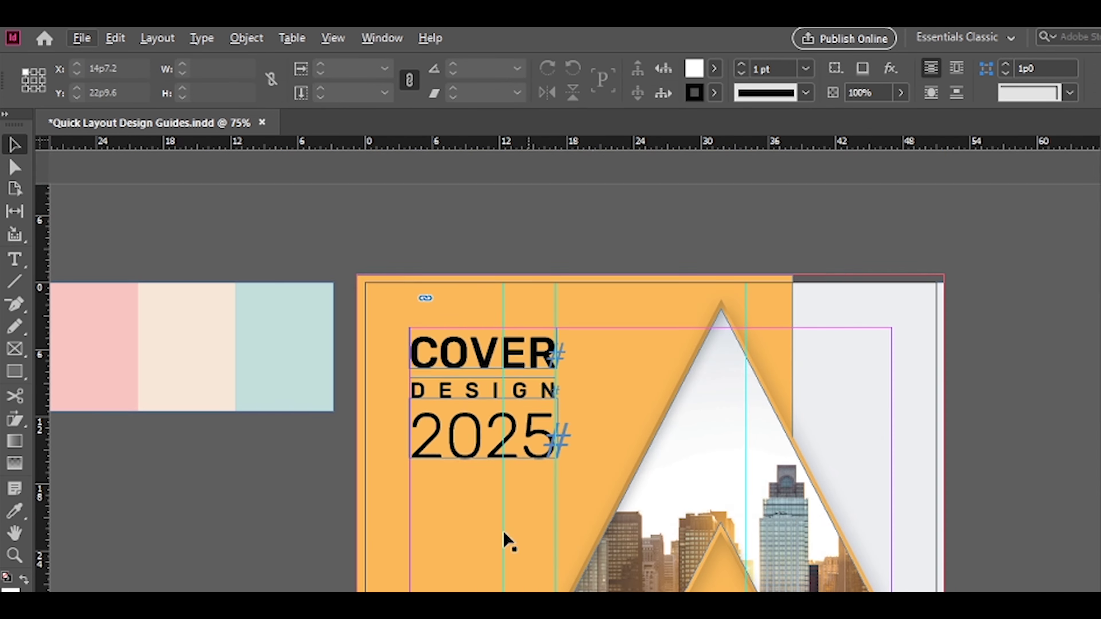
# Preview the cover without guides to examine how the COVER DESIGN 2025 block sits beside the skyline letter.
pyautogui.scroll(-3, 503, 538)
pyautogui.press('w')
pyautogui.scroll(2, 257, 516)
pyautogui.scroll(-3, 257, 516)
pyautogui.scroll(3, 257, 516)
pyautogui.press('w')
pyautogui.hotkey('ctrl', '-')
pyautogui.press('w')
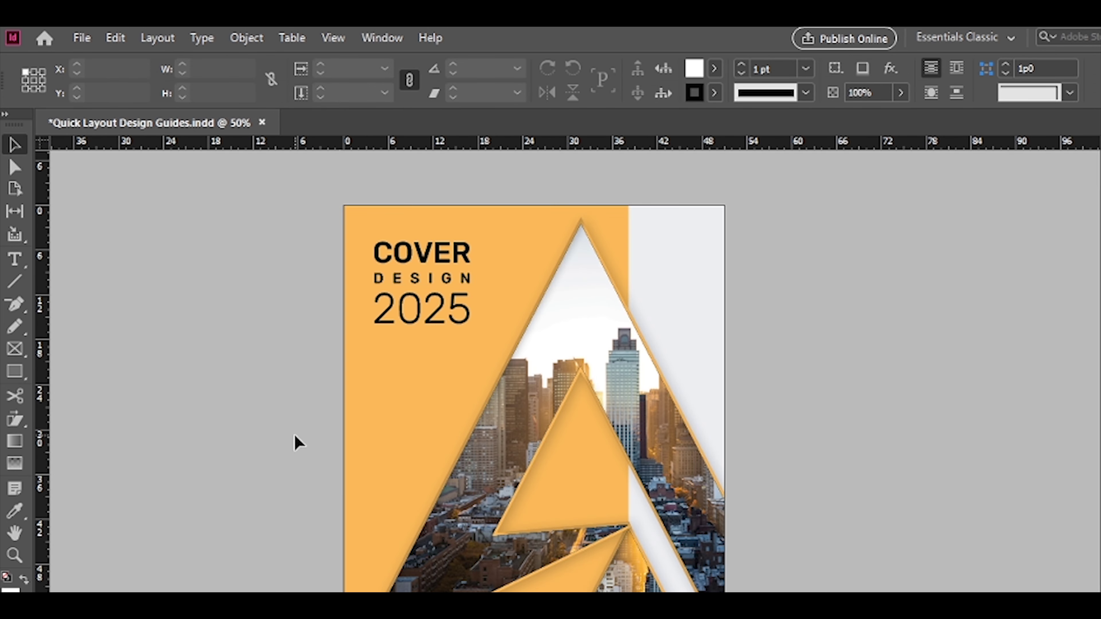
pyautogui.scroll(-2, 293, 436)
pyautogui.scroll(1, 294, 435)
pyautogui.scroll(1, 293, 436)
pyautogui.press('w')
pyautogui.press('w')
pyautogui.press('w')
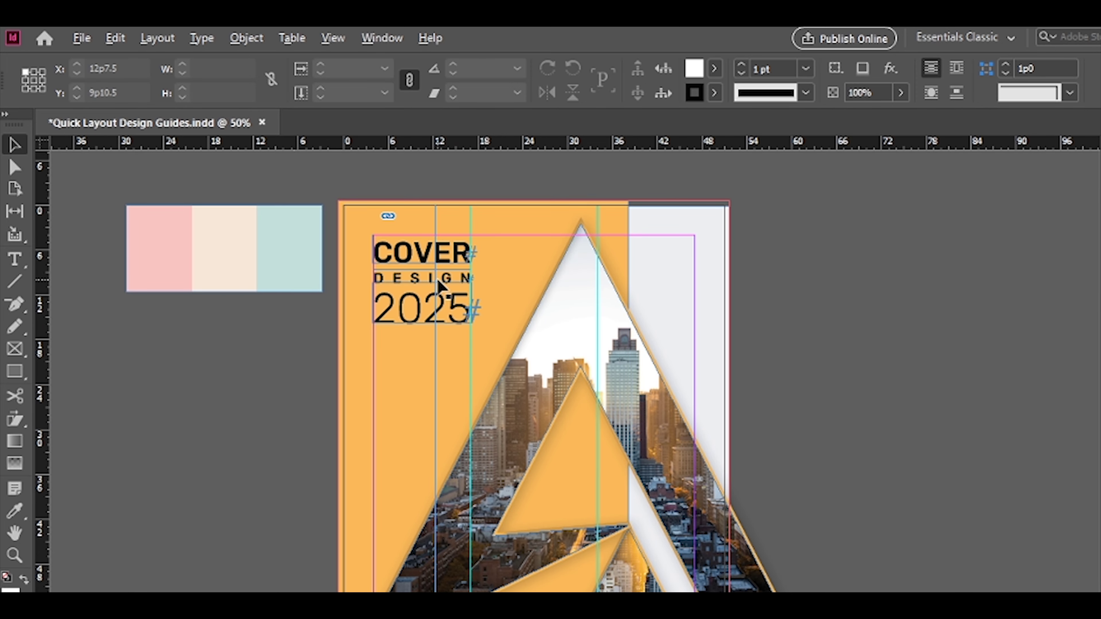
# Nudge the 2025 text slightly left to line it up with the edge of the words above.
pyautogui.scroll(4, 438, 280)
pyautogui.scroll(1, 424, 385)
pyautogui.click(516, 389)
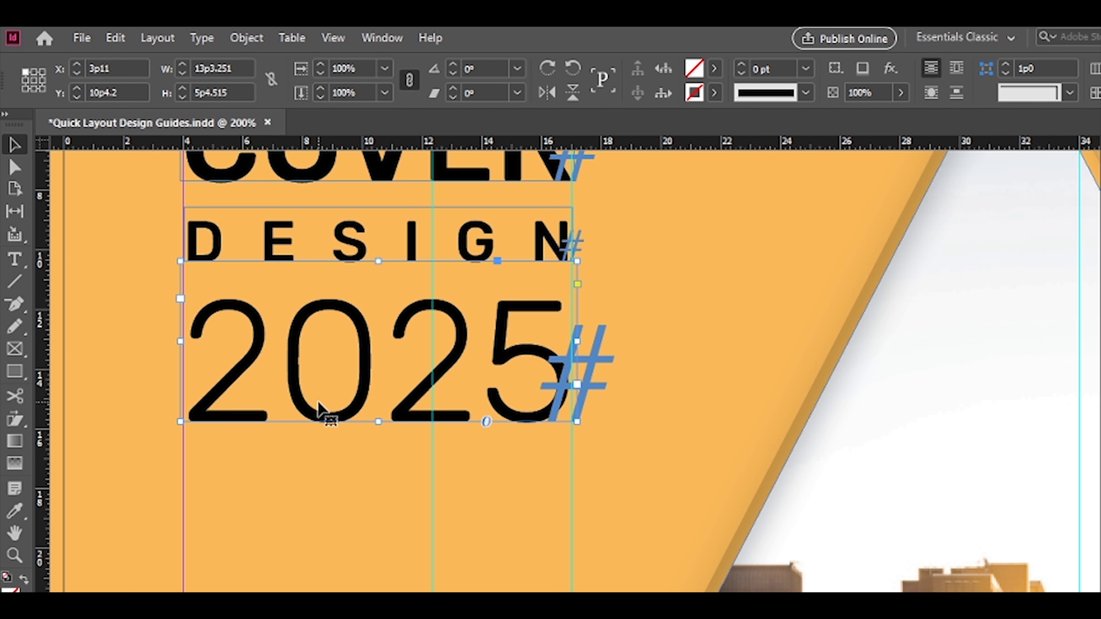
pyautogui.press('Left')
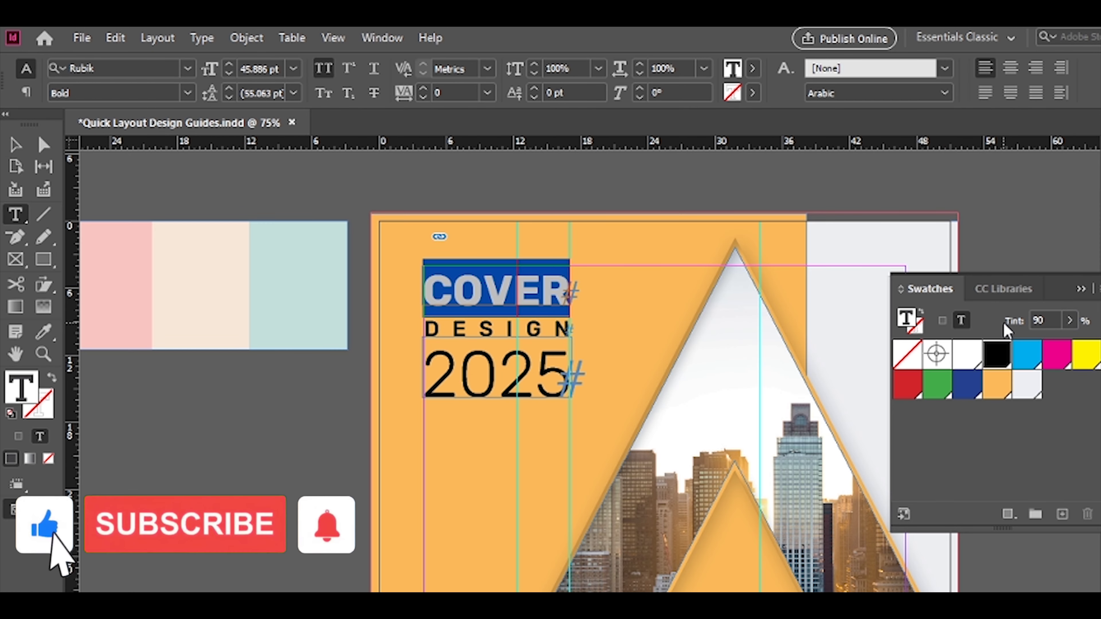
# Set the black tint of the DESIGN text to 80%.
pyautogui.press('Escape')
pyautogui.press('t')
pyautogui.click(540, 327)
pyautogui.hotkey('ctrl', 'a')
pyautogui.moveTo(1053, 322); pyautogui.dragTo(975, 323)
pyautogui.write('80')
pyautogui.press('Return')
# Set the black tint of the 2025 text to 60%.
pyautogui.click(528, 380)
pyautogui.hotkey('ctrl', 'a')
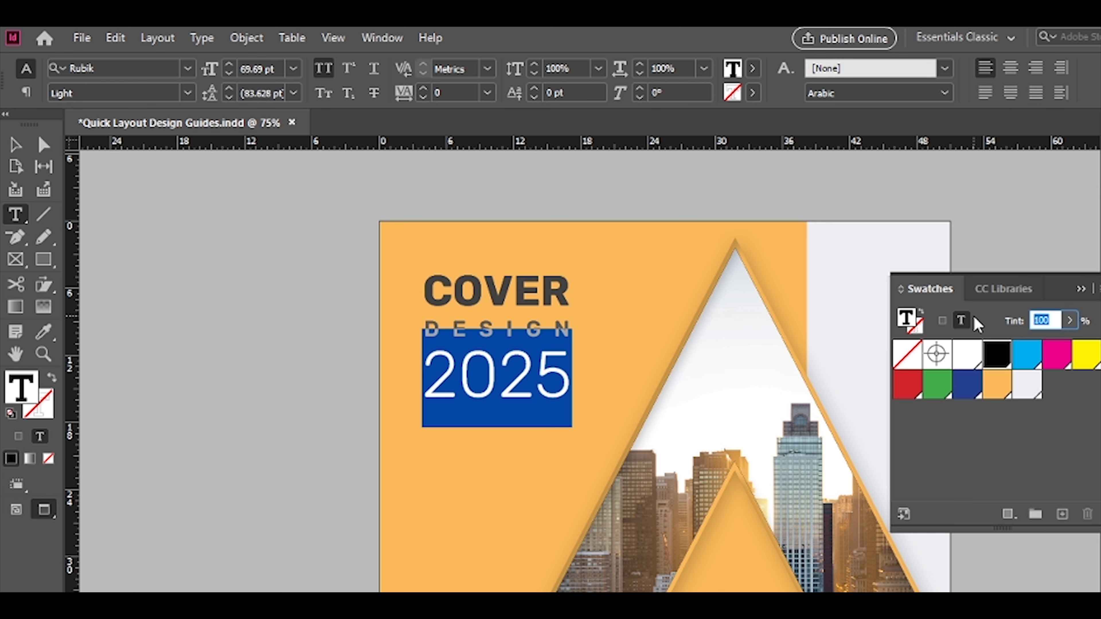
pyautogui.write('60')
pyautogui.press('Return')
pyautogui.press('Escape')
pyautogui.click(342, 480)
# Set the black tint of the 2025 text to 70%, preview the title block and put the swatches away.
pyautogui.doubleClick(512, 381)
pyautogui.hotkey('ctrl', 'a')
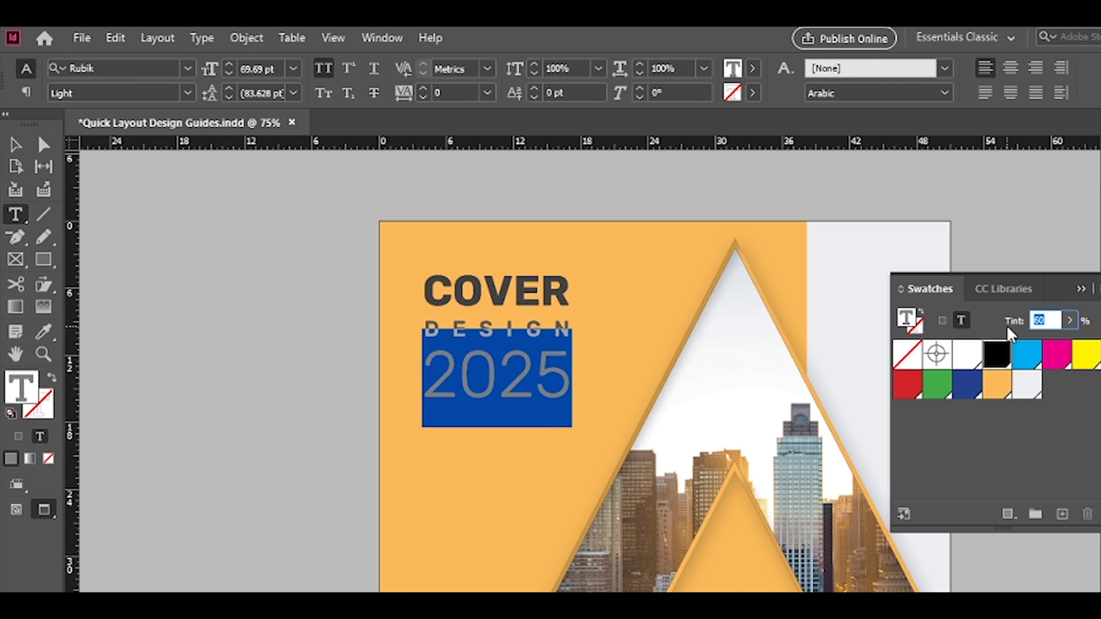
pyautogui.press('Escape')
pyautogui.click(337, 494)
pyautogui.press('w')
pyautogui.doubleClick(521, 379)
pyautogui.hotkey('ctrl', 'a')
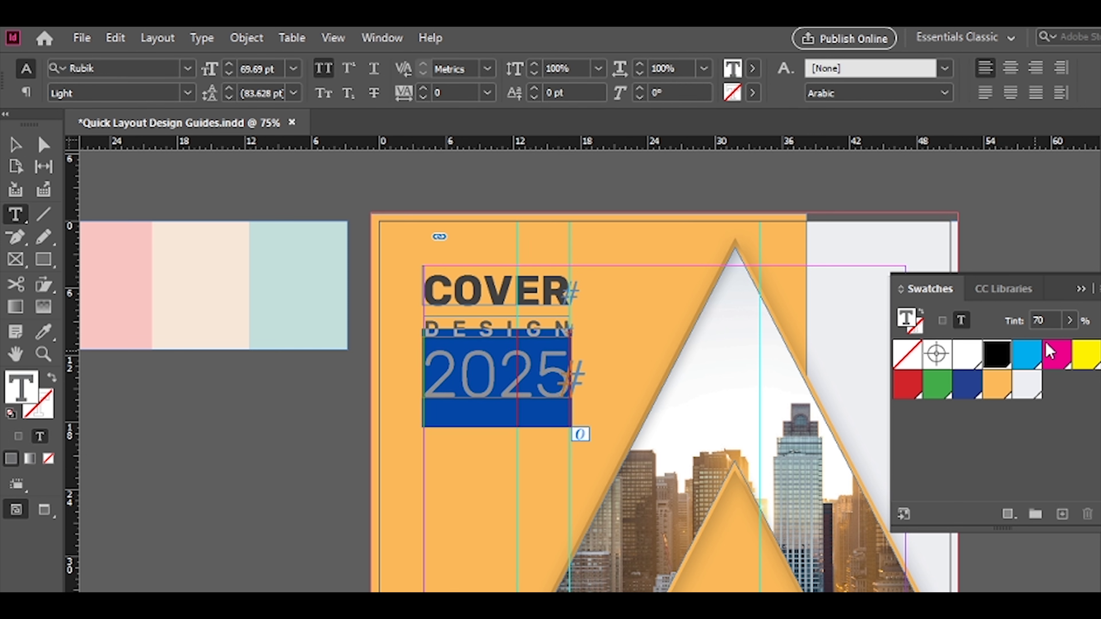
pyautogui.click(530, 330)
pyautogui.click(524, 387)
pyautogui.hotkey('ctrl', 'a')
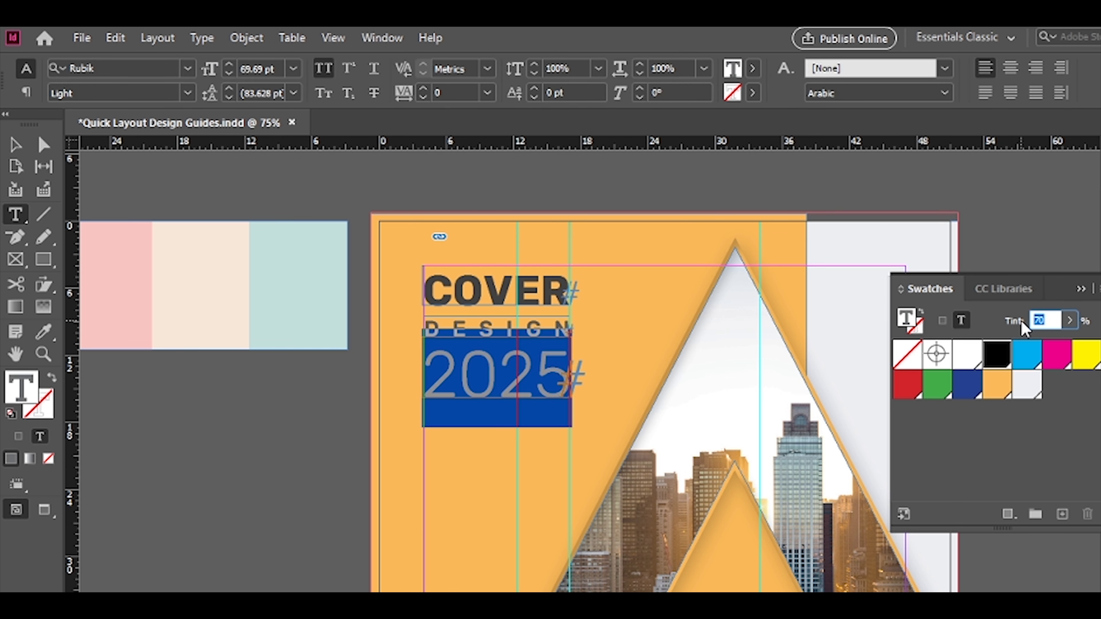
pyautogui.press('Escape')
pyautogui.click(267, 475)
pyautogui.press('w')
pyautogui.moveTo(362, 473); pyautogui.dragTo(260, 446)
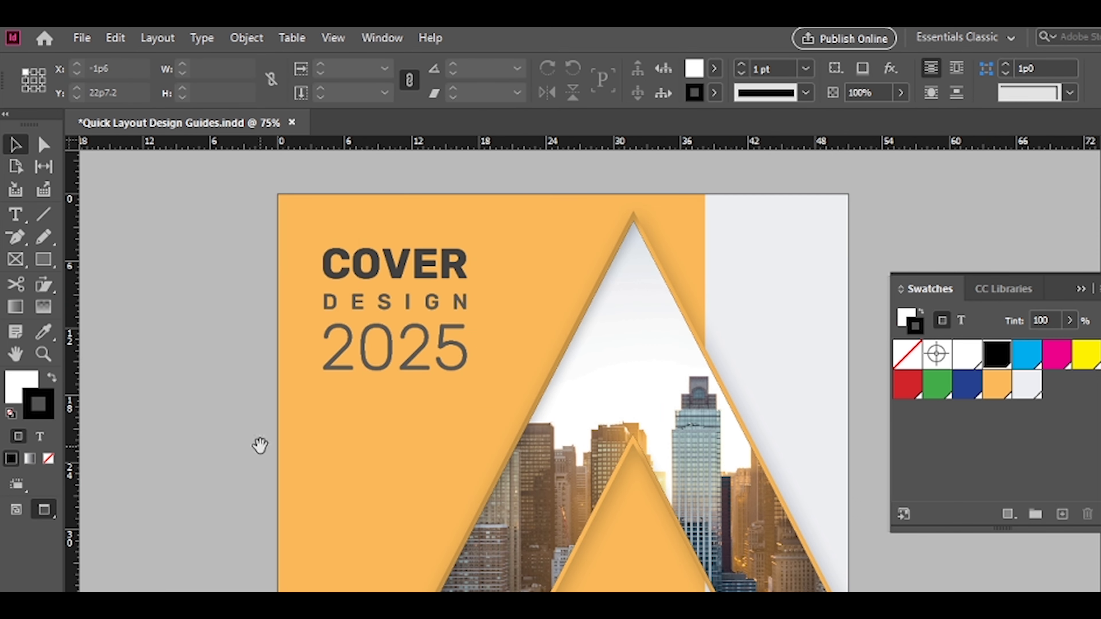
pyautogui.click(1084, 293)
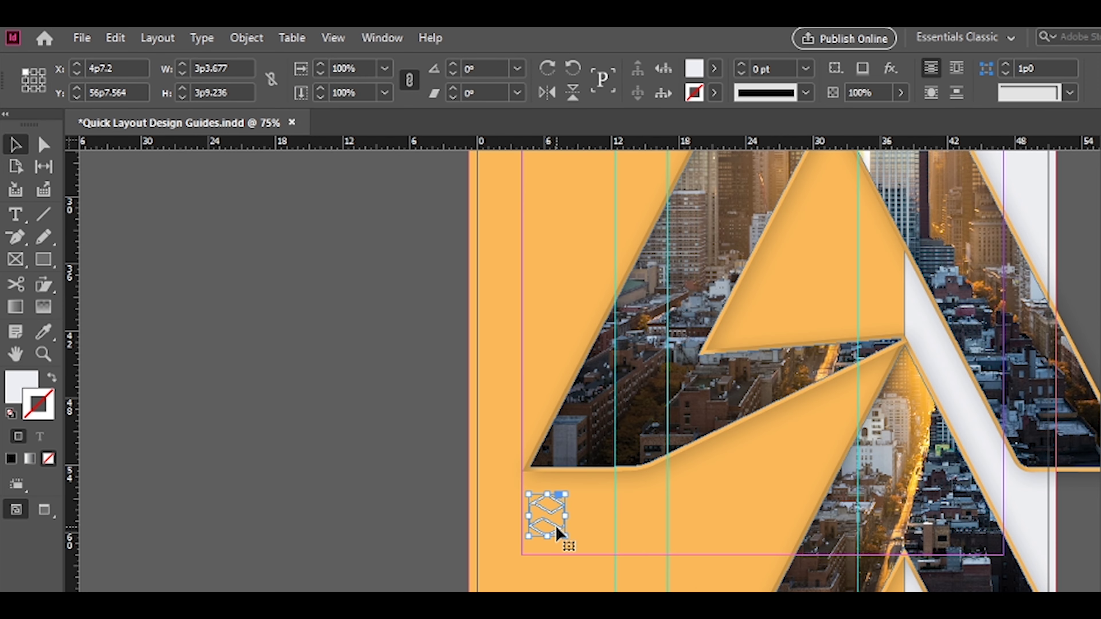
# Paste the large logo icon onto the pasteboard beside the page and fill it with the off-white sampled from the background.
pyautogui.hotkey('ctrl', 'v')
pyautogui.moveTo(582, 416); pyautogui.dragTo(302, 406)
pyautogui.press('i')
pyautogui.scroll(3, 954, 269)
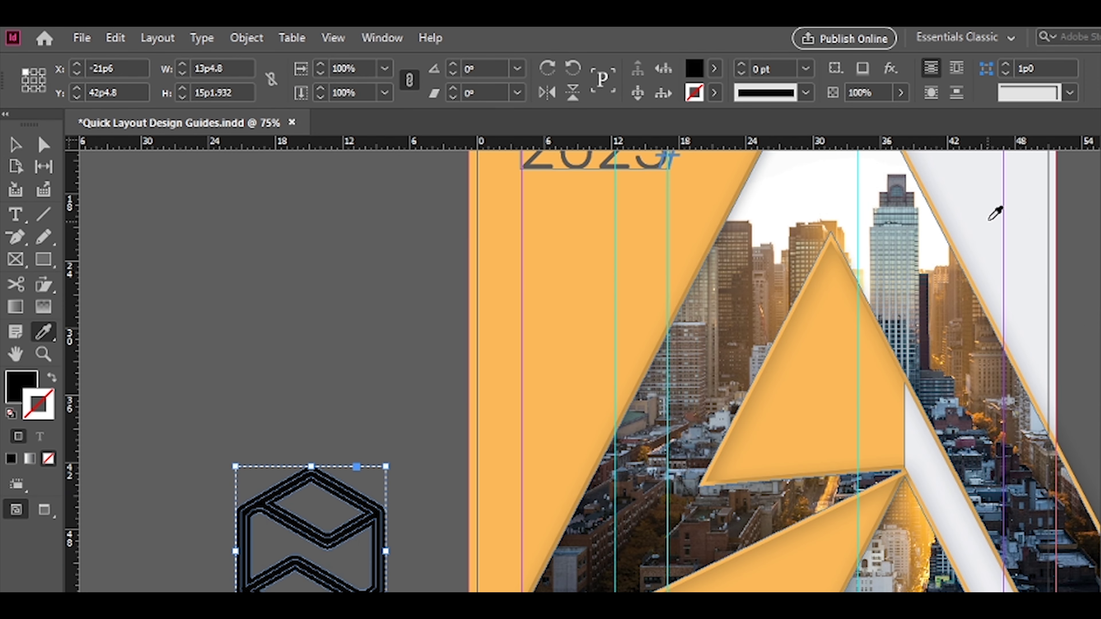
pyautogui.click(990, 219)
pyautogui.press('v')
# Delete the earlier small logo icon below the letter's left leg.
pyautogui.scroll(-4, 736, 390)
pyautogui.press('Delete')
pyautogui.press('w')
pyautogui.press('w')
# Scale the off-white logo icon down to about 3p2 by 3p6 and place it below the letter's left leg.
pyautogui.click(255, 325)
pyautogui.moveTo(236, 291); pyautogui.dragTo(313, 386)
pyautogui.moveTo(369, 447); pyautogui.dragTo(541, 451)
pyautogui.press('w')
pyautogui.press('w')
pyautogui.hotkey('ctrl', '=')
pyautogui.hotkey('ctrl', '=')
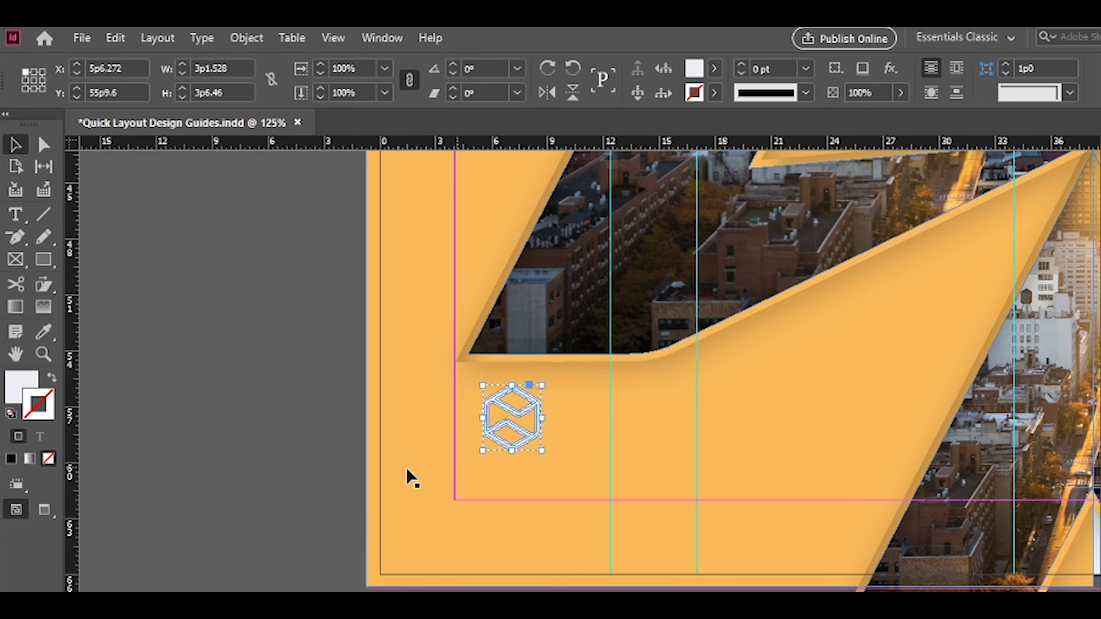
# Preview the cover to examine the logo icon's size and placement.
pyautogui.scroll(-2, 387, 479)
pyautogui.scroll(3, 277, 507)
pyautogui.click(263, 503)
pyautogui.press('w')
pyautogui.scroll(3, 263, 502)
pyautogui.press('w')
pyautogui.scroll(2, 503, 437)
pyautogui.hotkey('ctrl', '-')
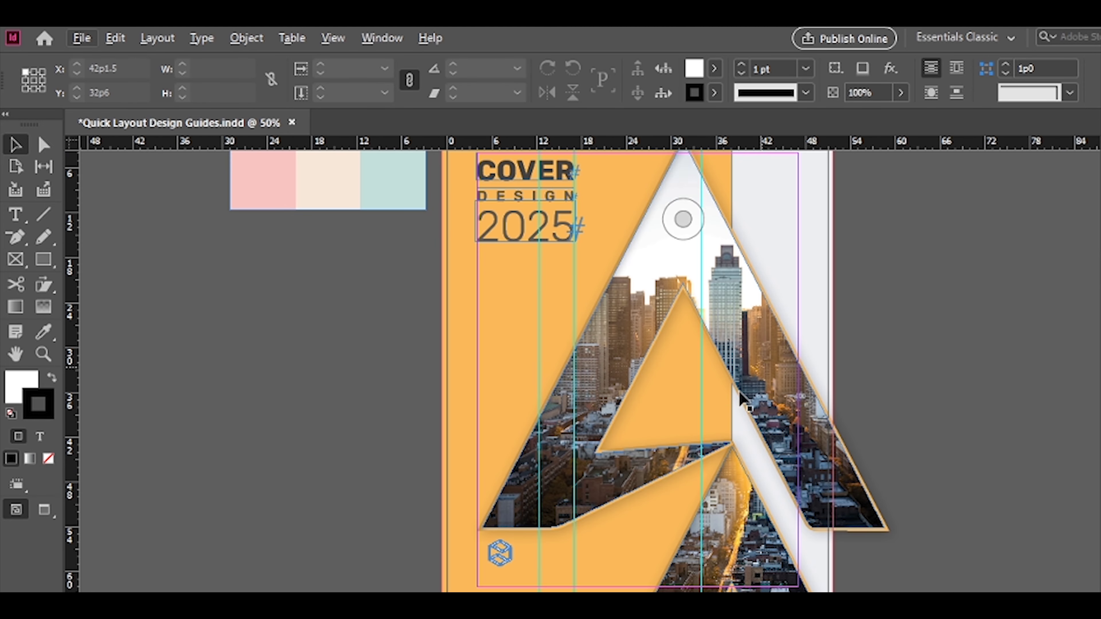
# Copy the DESIGN text and paste it as a separate frame below the logo icon.
pyautogui.scroll(2, 425, 435)
pyautogui.doubleClick(536, 322)
pyautogui.hotkey('ctrl', 'c')
pyautogui.press('Escape')
pyautogui.scroll(-3, 368, 457)
pyautogui.click(367, 457)
pyautogui.hotkey('ctrl', 'v')
pyautogui.moveTo(608, 402); pyautogui.dragTo(528, 569)
# Replace the pasted text with LOGO and fit its frame to the text.
pyautogui.doubleClick(552, 572)
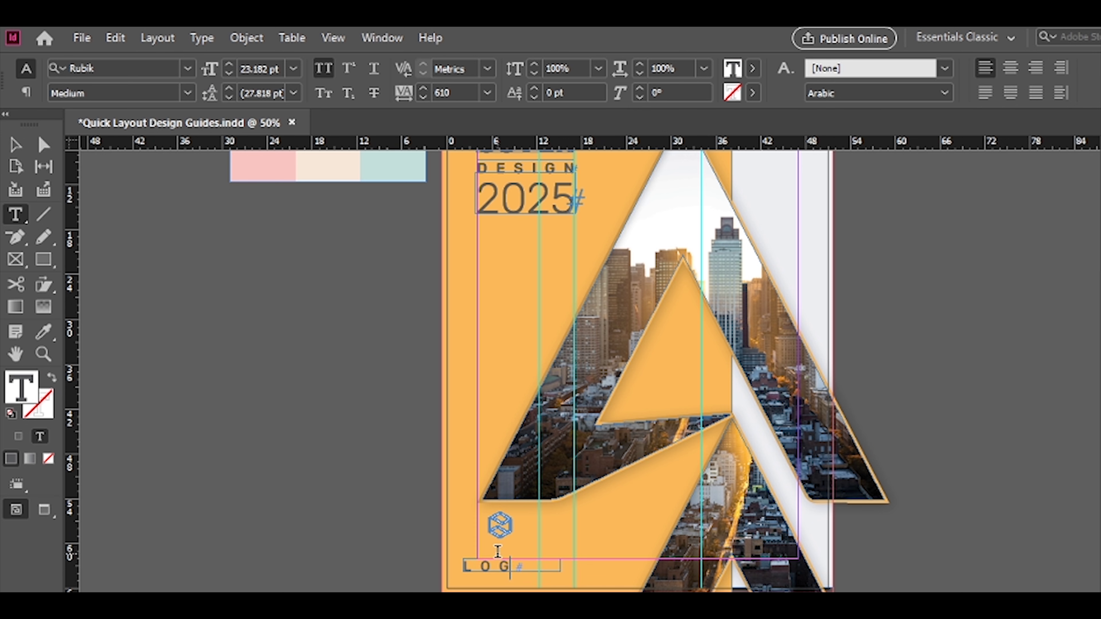
pyautogui.hotkey('ctrl', '+')
pyautogui.hotkey('ctrl', '+')
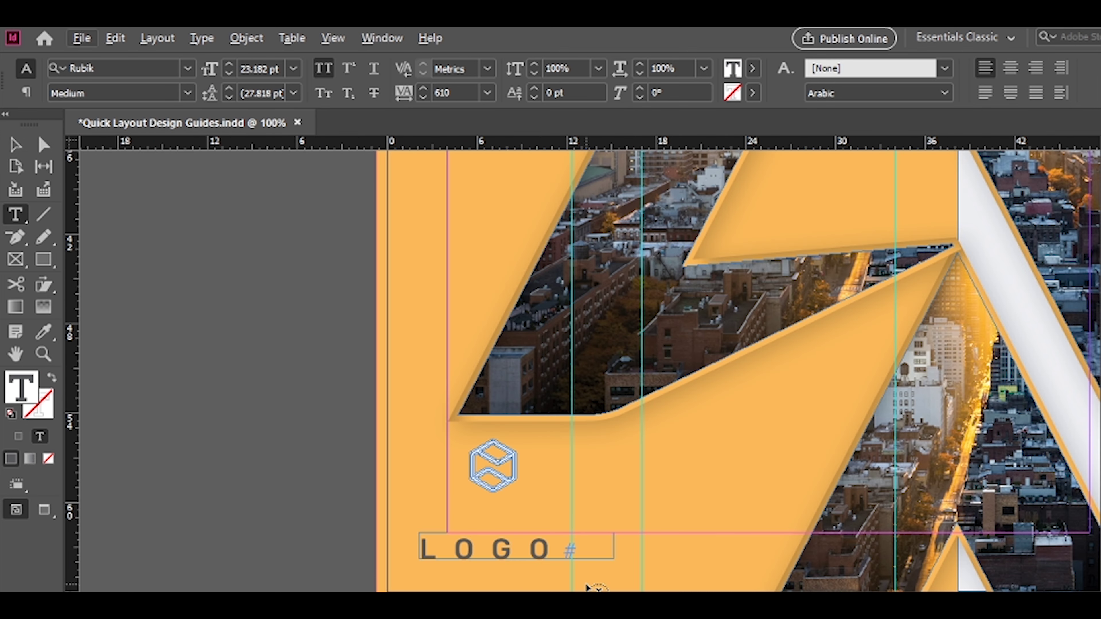
pyautogui.press('Escape')
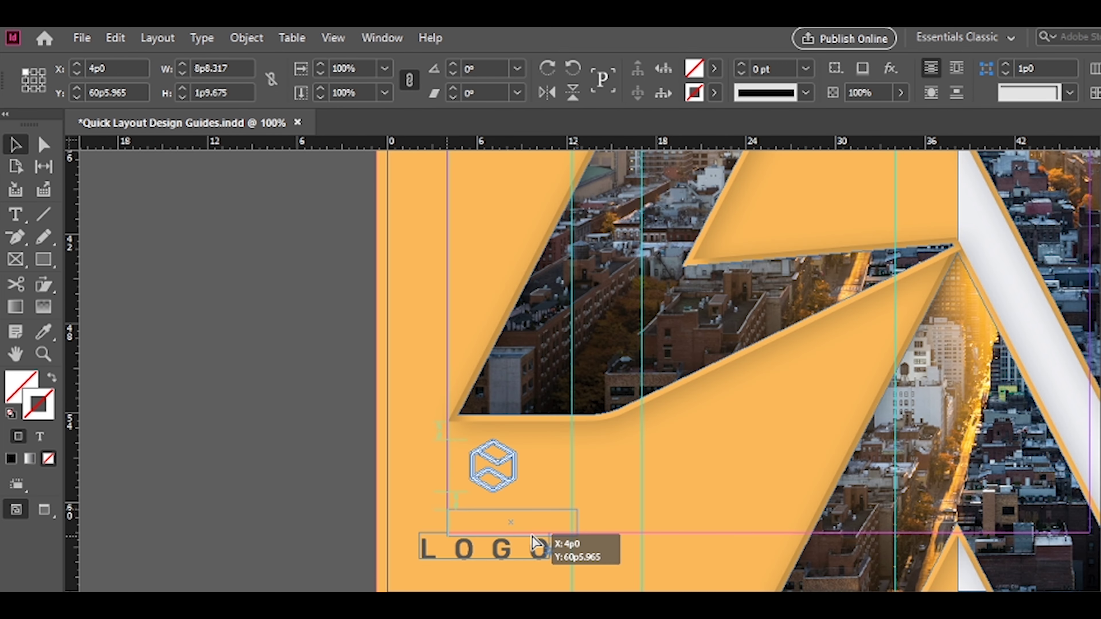
# Align LOGO to the left margin at 4p0 with tighter tracking and centre the icon above it.
pyautogui.press('w')
pyautogui.press('w')
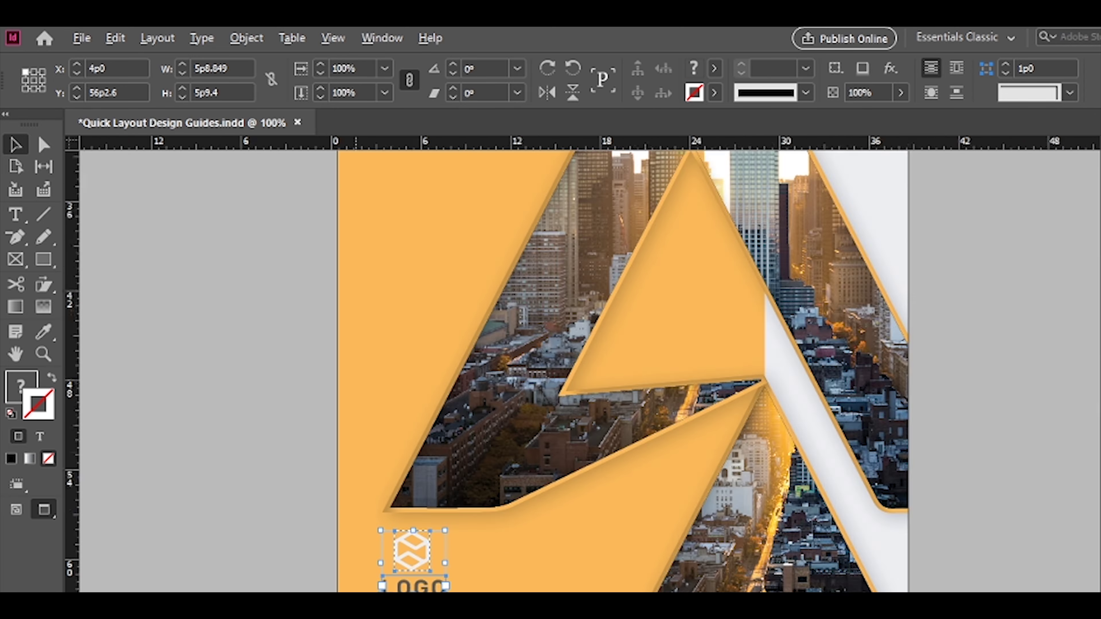
pyautogui.scroll(2, 356, 586)
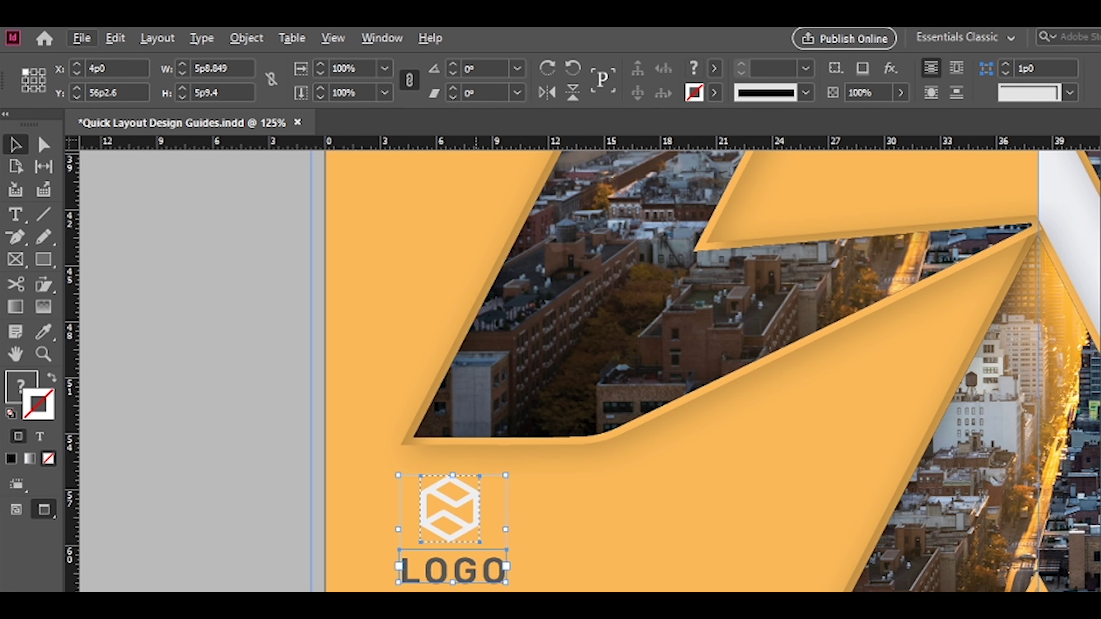
pyautogui.click(277, 581)
pyautogui.press('w')
pyautogui.scroll(-2, 278, 581)
pyautogui.scroll(-1, 277, 583)
pyautogui.scroll(-2, 413, 583)
pyautogui.scroll(3, 376, 534)
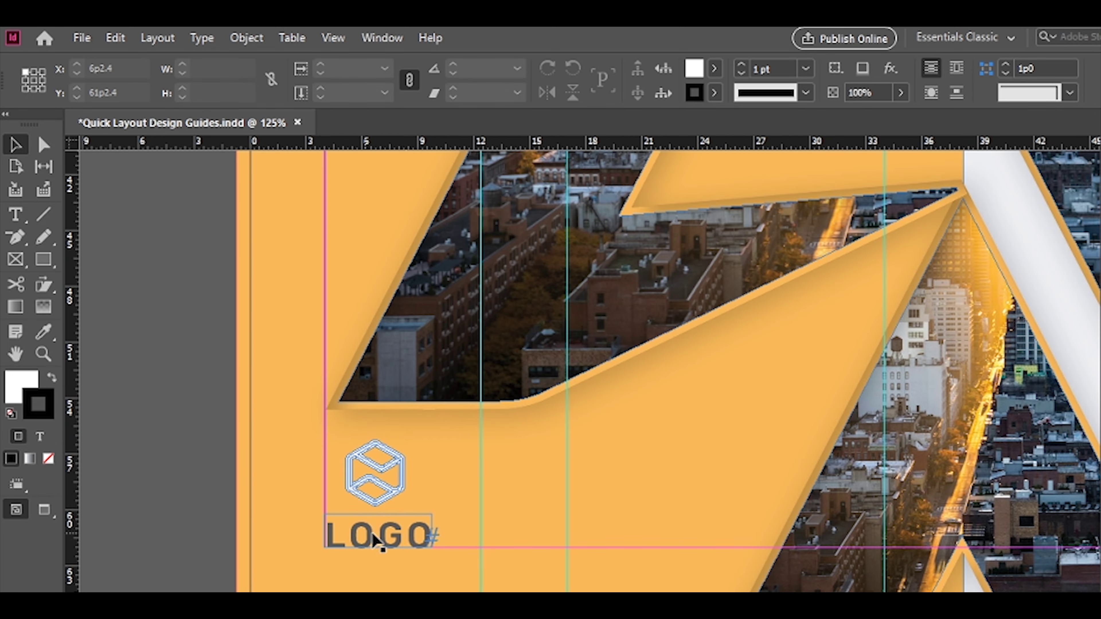
# Convert the LOGO text to outlines.
pyautogui.click(407, 542)
pyautogui.click(243, 480)
pyautogui.press('w')
pyautogui.press('w')
# Try to centre the icon horizontally over the LOGO lettering, using the lettering as the key object.
pyautogui.click(373, 505)
pyautogui.keyDown('shift'); pyautogui.click(400, 537); pyautogui.keyUp('shift')
pyautogui.click(168, 492)
pyautogui.scroll(2, 342, 507)
pyautogui.click(393, 498)
pyautogui.keyDown('shift'); pyautogui.click(435, 566); pyautogui.keyUp('shift')
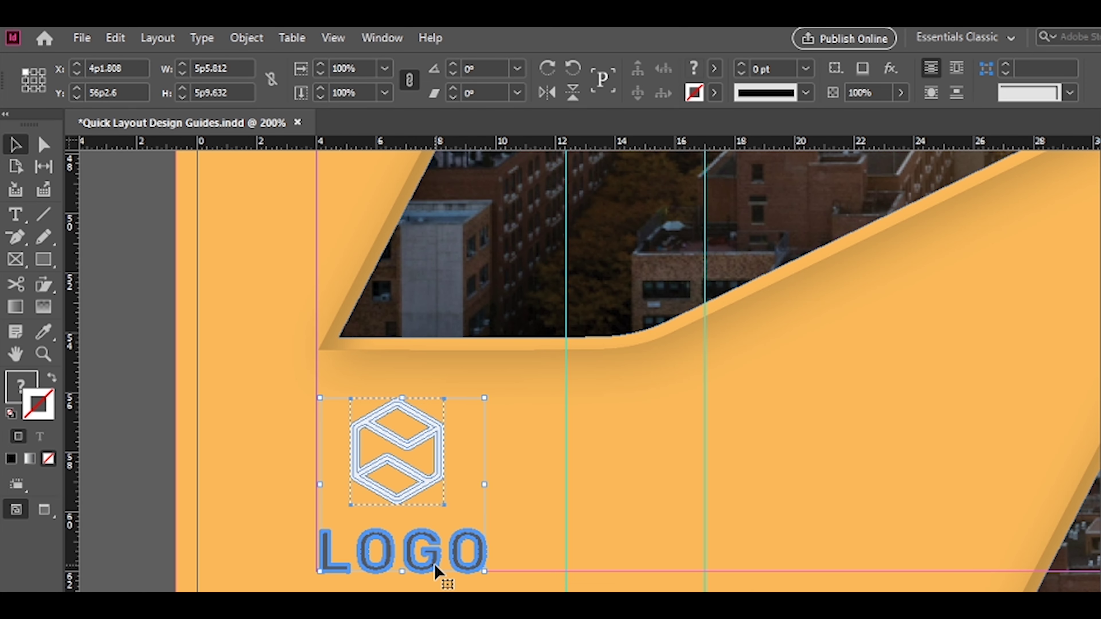
pyautogui.hotkey('shift', 'F7')
pyautogui.click(623, 438)
pyautogui.click(787, 364)
pyautogui.click(143, 511)
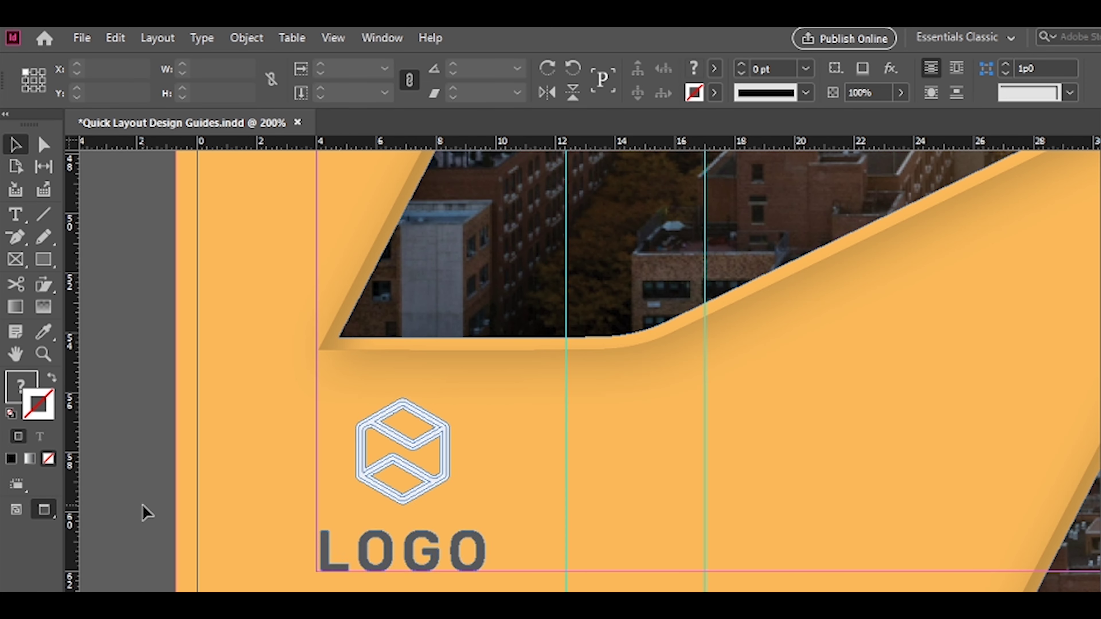
# Nudge the icon down slightly, keeping it optically centred over LOGO, and group it with the lettering.
pyautogui.press('w')
pyautogui.click(393, 498)
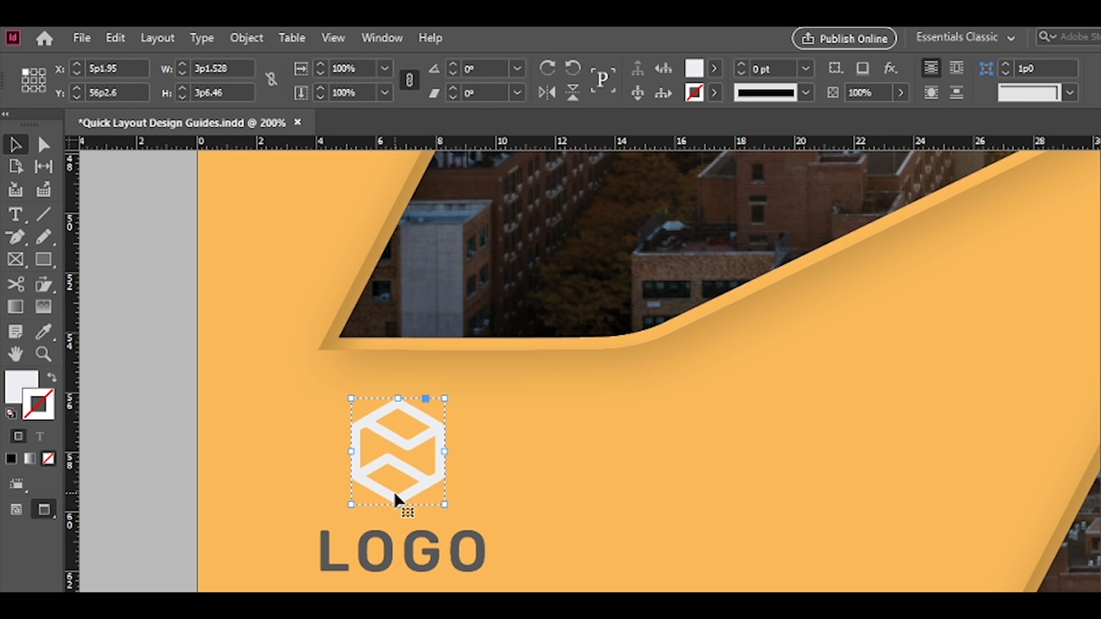
pyautogui.press('w')
pyautogui.keyDown('shift'); pyautogui.click(455, 563); pyautogui.keyUp('shift')
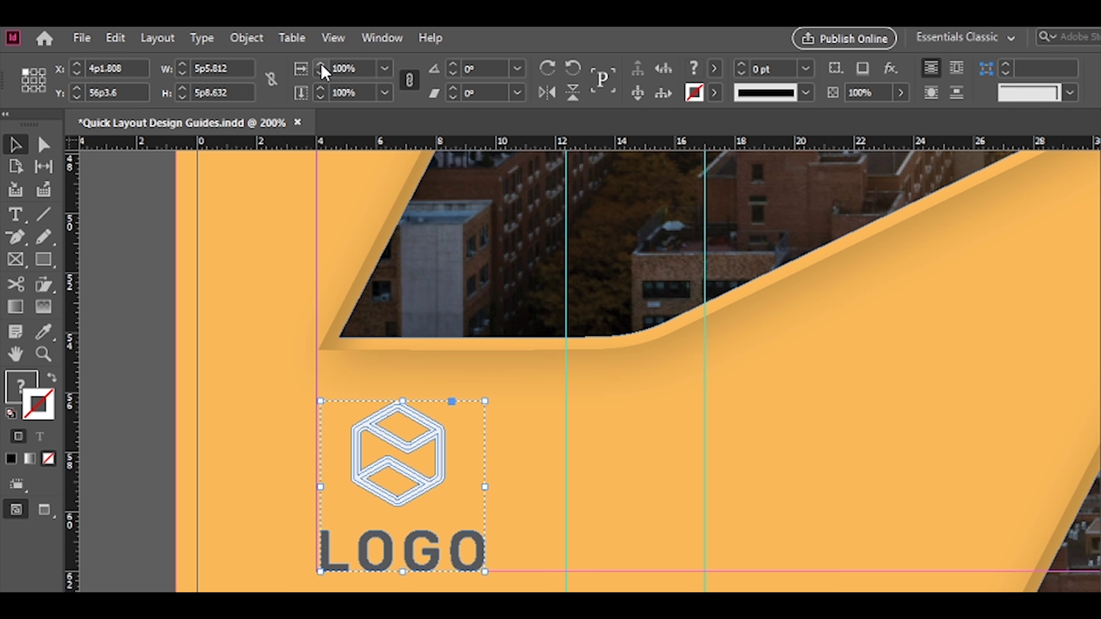
# Scale the logo group down proportionally to about 4p11 wide and move it inward from the left margin, near the bottom margin.
pyautogui.moveTo(484, 572); pyautogui.dragTo(449, 547)
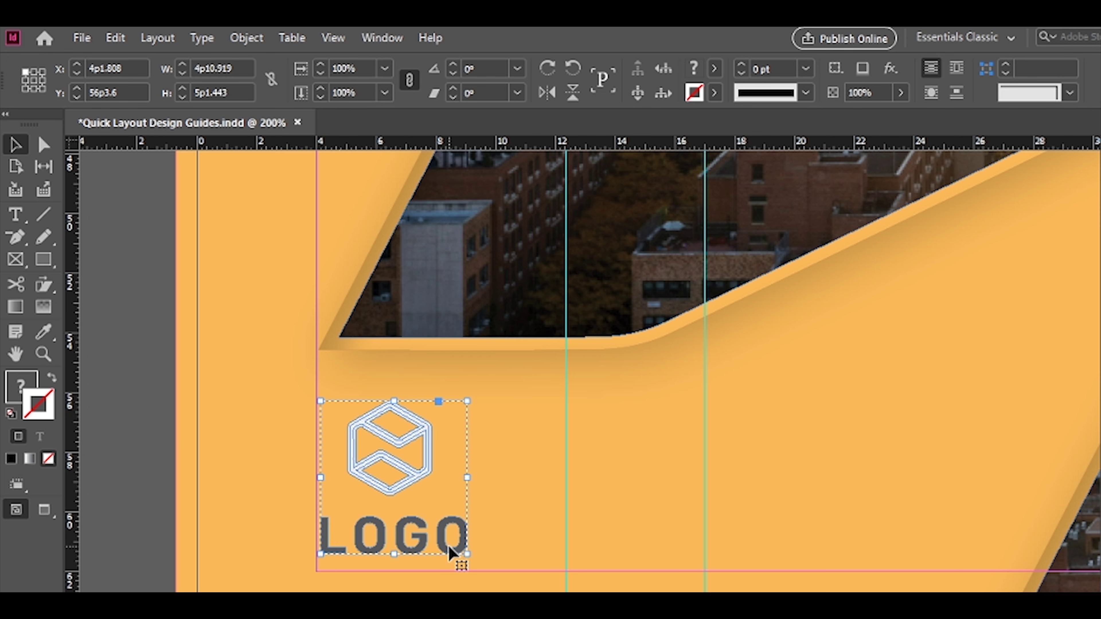
pyautogui.moveTo(560, 565); pyautogui.dragTo(548, 564)
pyautogui.scroll(-2, 490, 519)
pyautogui.click(273, 509)
pyautogui.press('w')
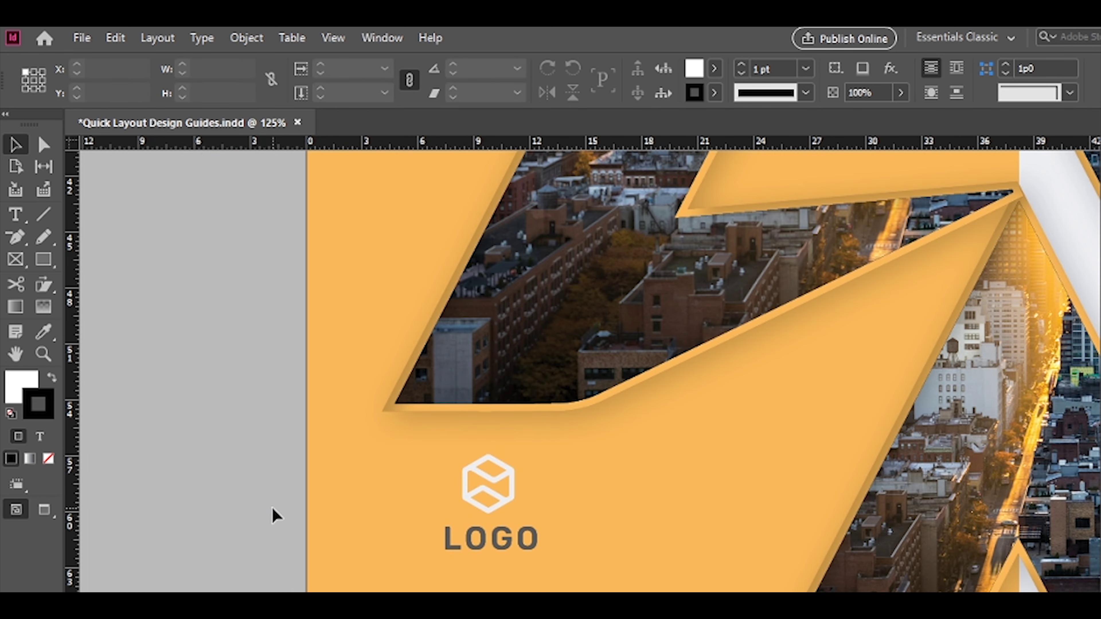
# Examine the logo placement and overall cover layout, comparing preview mode with the normal view.
pyautogui.scroll(-2, 272, 508)
pyautogui.press('w')
pyautogui.press('w')
pyautogui.scroll(5, 260, 501)
pyautogui.scroll(-5, 260, 501)
pyautogui.press('w')
pyautogui.press('w')
pyautogui.scroll(3, 243, 499)
# Save the document and check the cover in preview and normal view at a reduced zoom.
pyautogui.hotkey('ctrl', 's')
pyautogui.hotkey('ctrl', '-')
pyautogui.press('w')
pyautogui.press('w')
pyautogui.press('w')
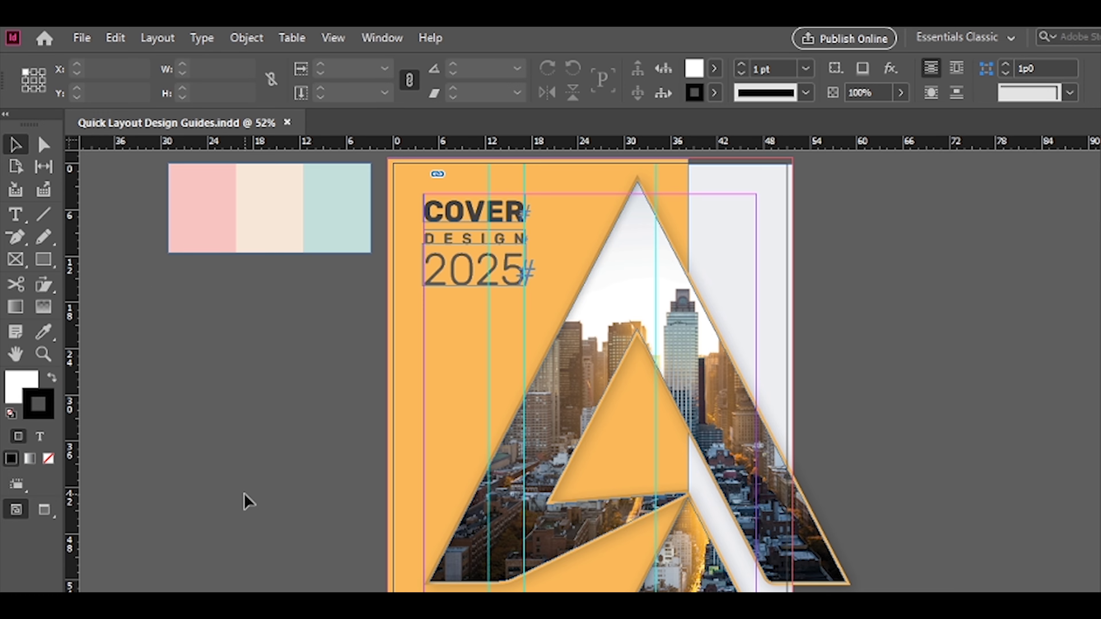